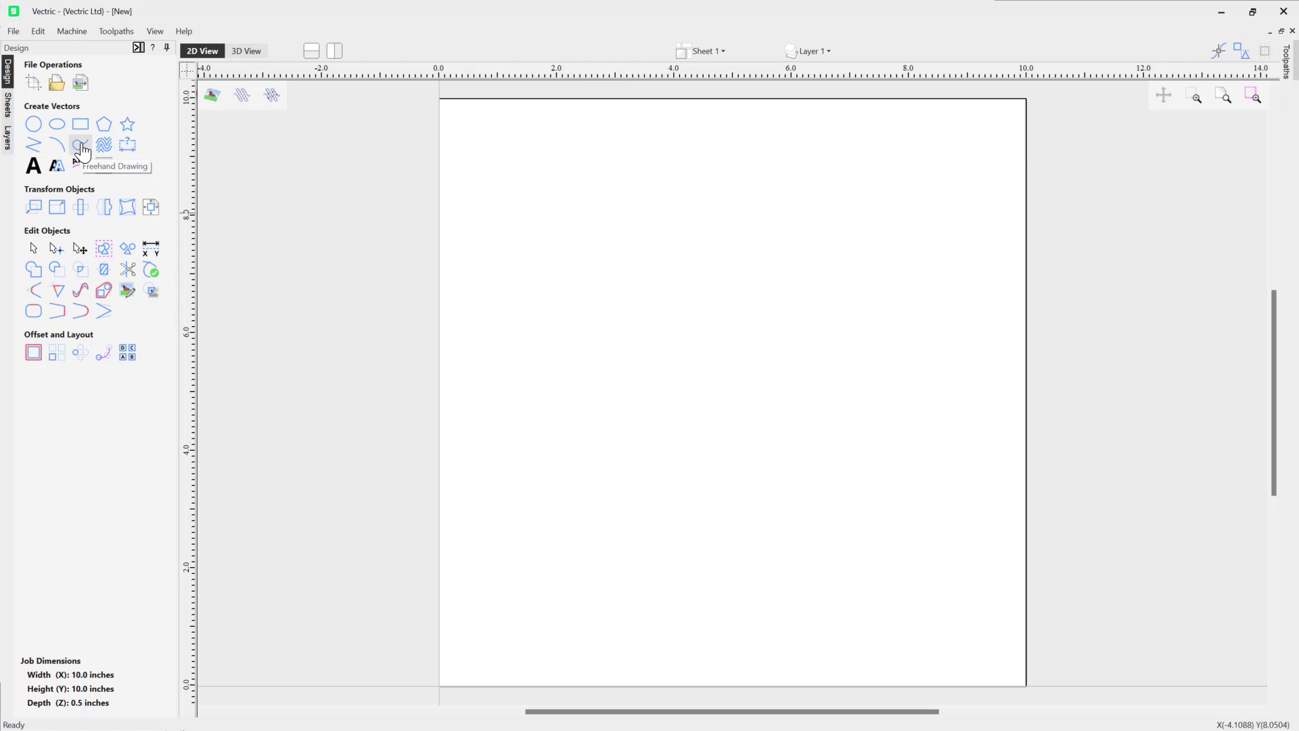
# Start the Freehand Drawing tool from the Create Vectors section of the Design panel.
pyautogui.click(81, 151)
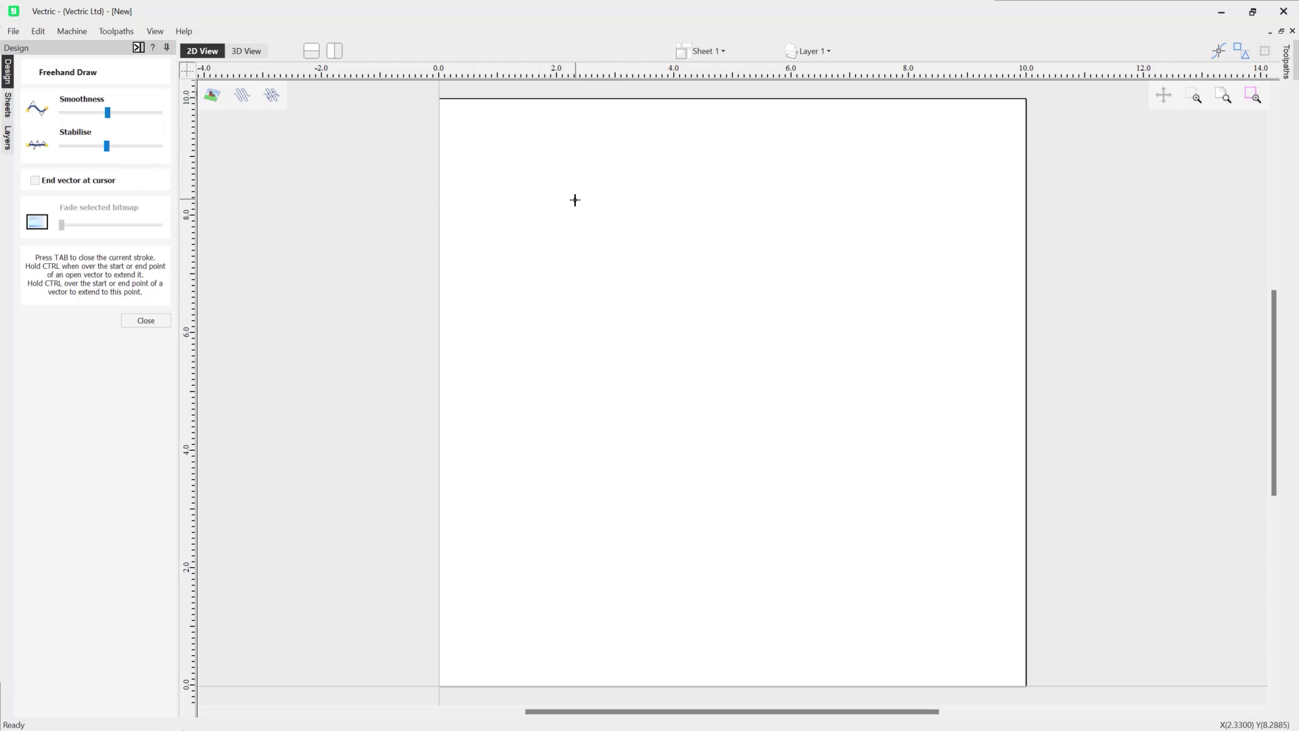
# Sketch a long winding freehand test curve across the job, then leave Freehand Draw.
pyautogui.moveTo(638, 197)
pyautogui.mouseDown()
pyautogui.moveTo(579, 309)
pyautogui.moveTo(668, 396)
pyautogui.moveTo(587, 462)
pyautogui.moveTo(639, 547)
pyautogui.moveTo(781, 662)
pyautogui.moveTo(791, 568)
pyautogui.moveTo(906, 569)
pyautogui.moveTo(974, 501)
pyautogui.moveTo(839, 430)
pyautogui.moveTo(906, 357)
pyautogui.moveTo(920, 273)
pyautogui.moveTo(774, 317)
pyautogui.moveTo(800, 210)
pyautogui.moveTo(782, 161)
pyautogui.moveTo(723, 221)
pyautogui.moveTo(700, 298)
pyautogui.moveTo(657, 317)
pyautogui.moveTo(746, 386)
pyautogui.moveTo(704, 453)
pyautogui.moveTo(735, 527)
pyautogui.moveTo(817, 403)
pyautogui.moveTo(782, 350)
pyautogui.moveTo(717, 334)
pyautogui.moveTo(730, 317)
pyautogui.moveTo(849, 292)
pyautogui.moveTo(868, 130)
pyautogui.moveTo(742, 115)
pyautogui.moveTo(687, 169)
pyautogui.moveTo(684, 249)
pyautogui.moveTo(646, 233)
pyautogui.moveTo(632, 163)
pyautogui.moveTo(519, 176)
pyautogui.moveTo(577, 284)
pyautogui.moveTo(532, 458)
pyautogui.moveTo(610, 499)
pyautogui.moveTo(581, 603)
pyautogui.moveTo(688, 639)
pyautogui.moveTo(702, 665)
pyautogui.mouseUp()
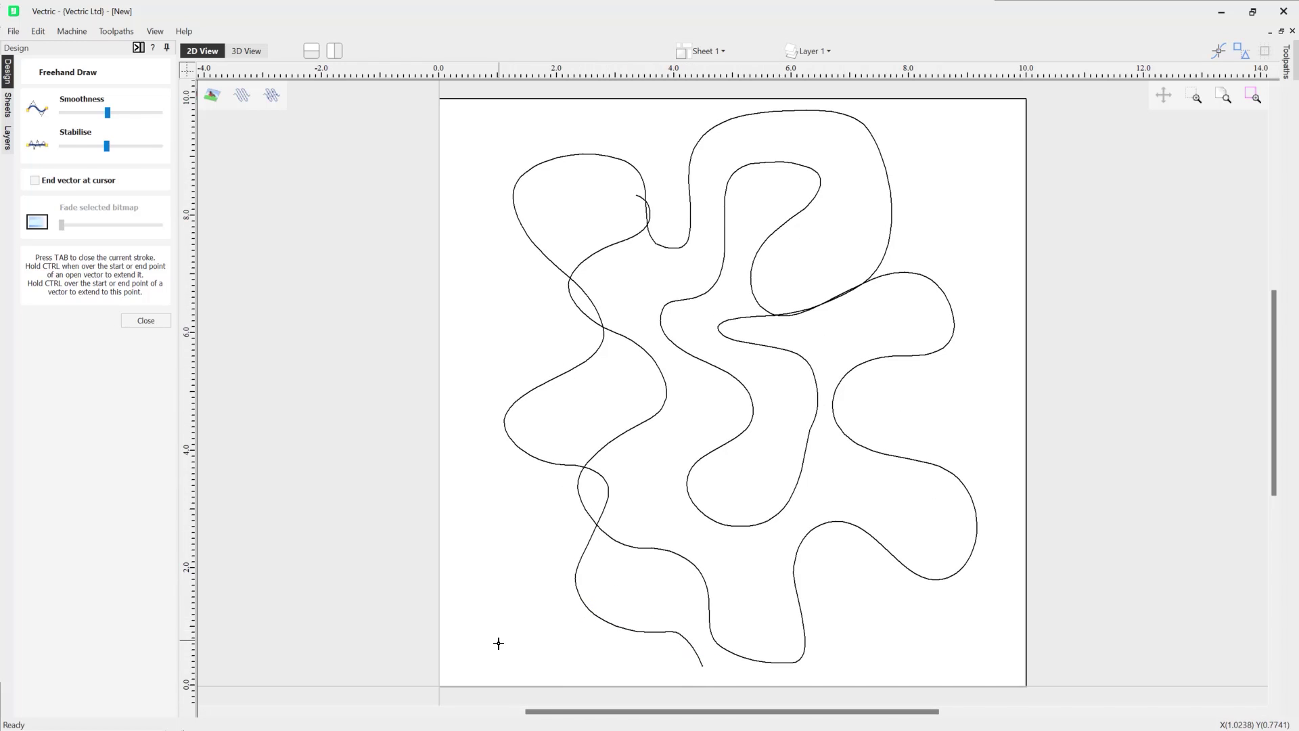
pyautogui.click(164, 316)
# Delete the test curve, import the dog-5960092_1280 bitmap, select it and reopen Freehand Draw.
pyautogui.click(571, 278)
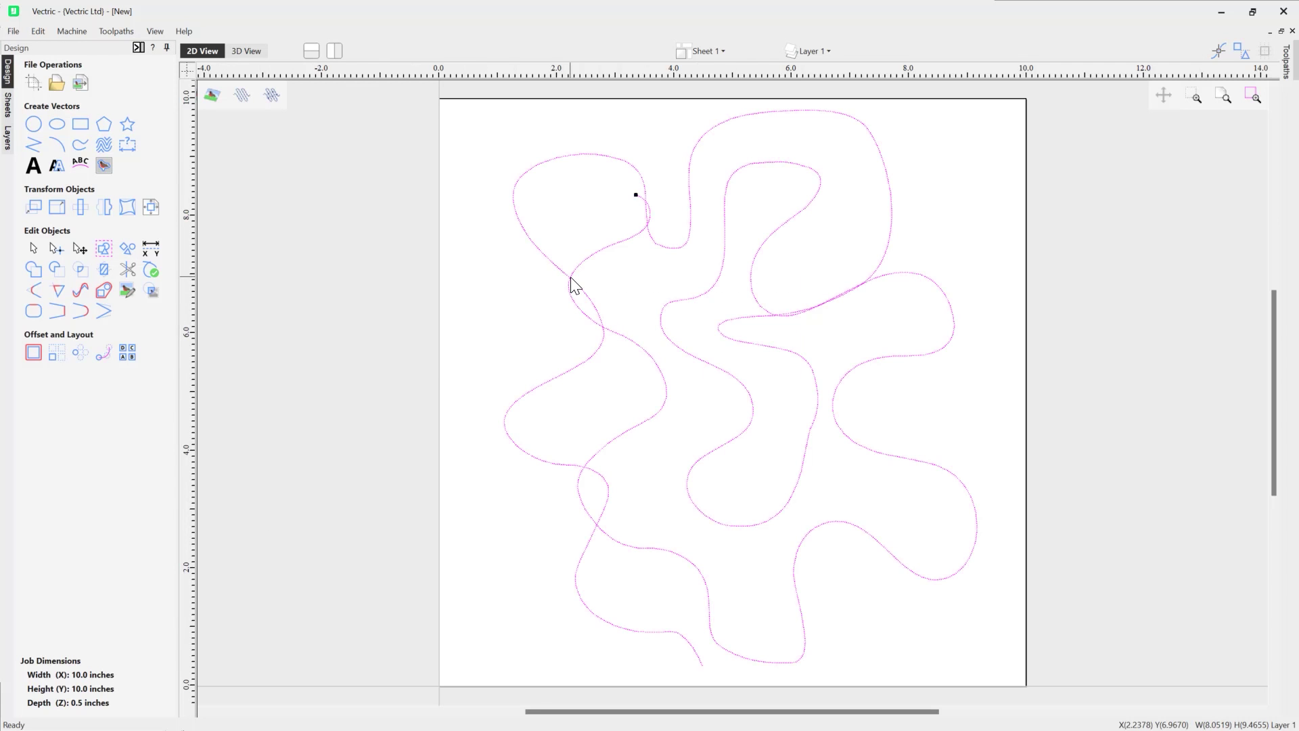
pyautogui.press('Delete')
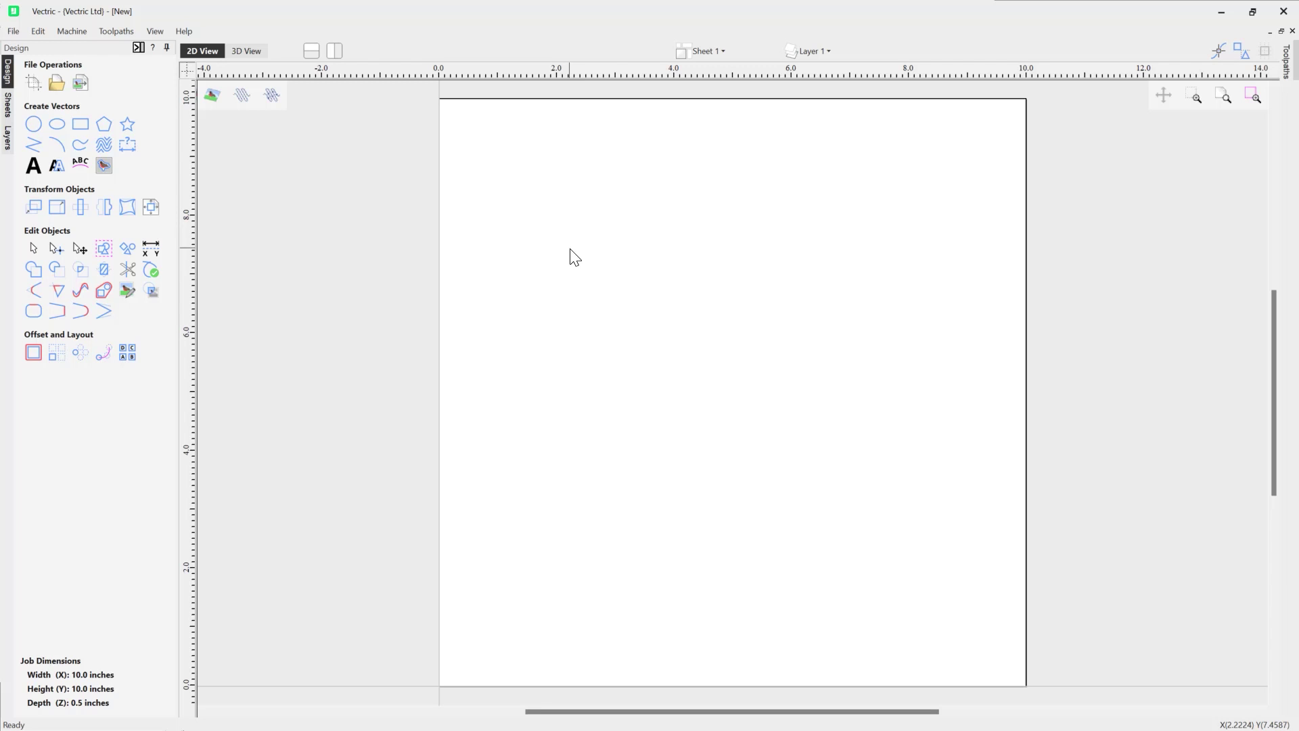
pyautogui.click(78, 88)
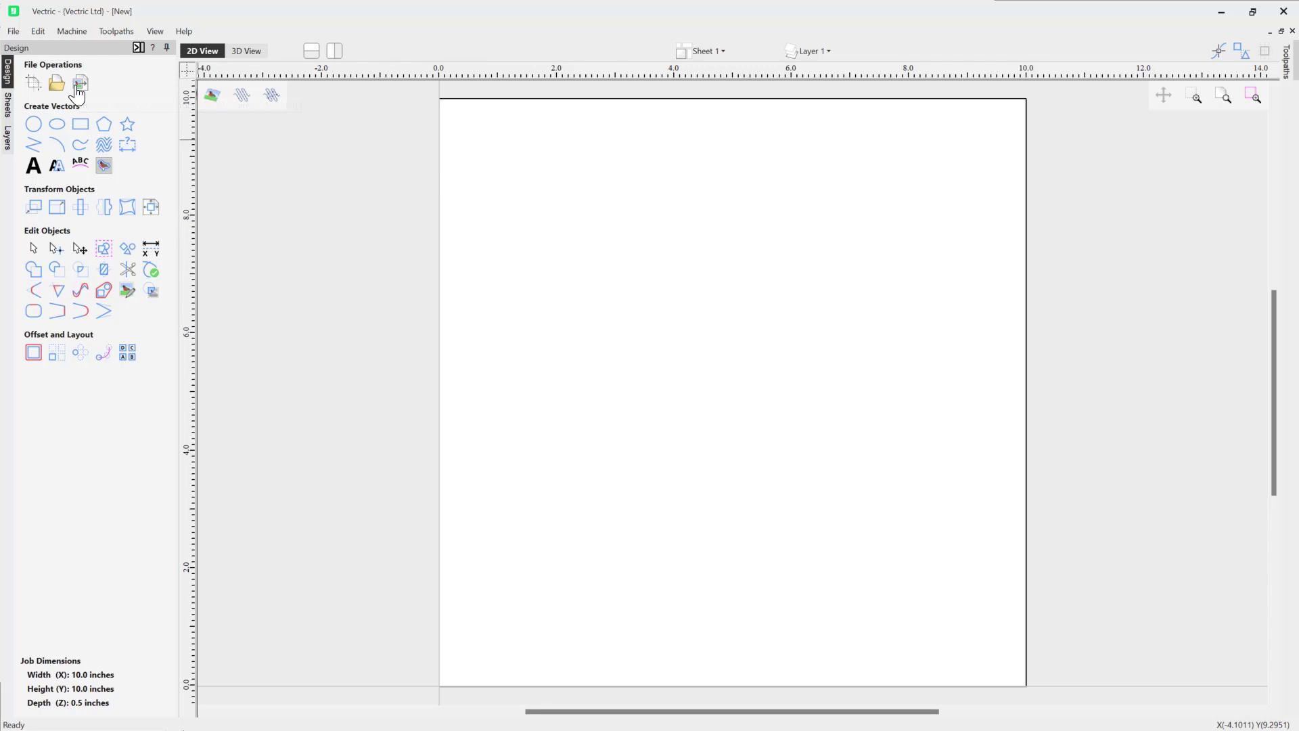
pyautogui.click(631, 326)
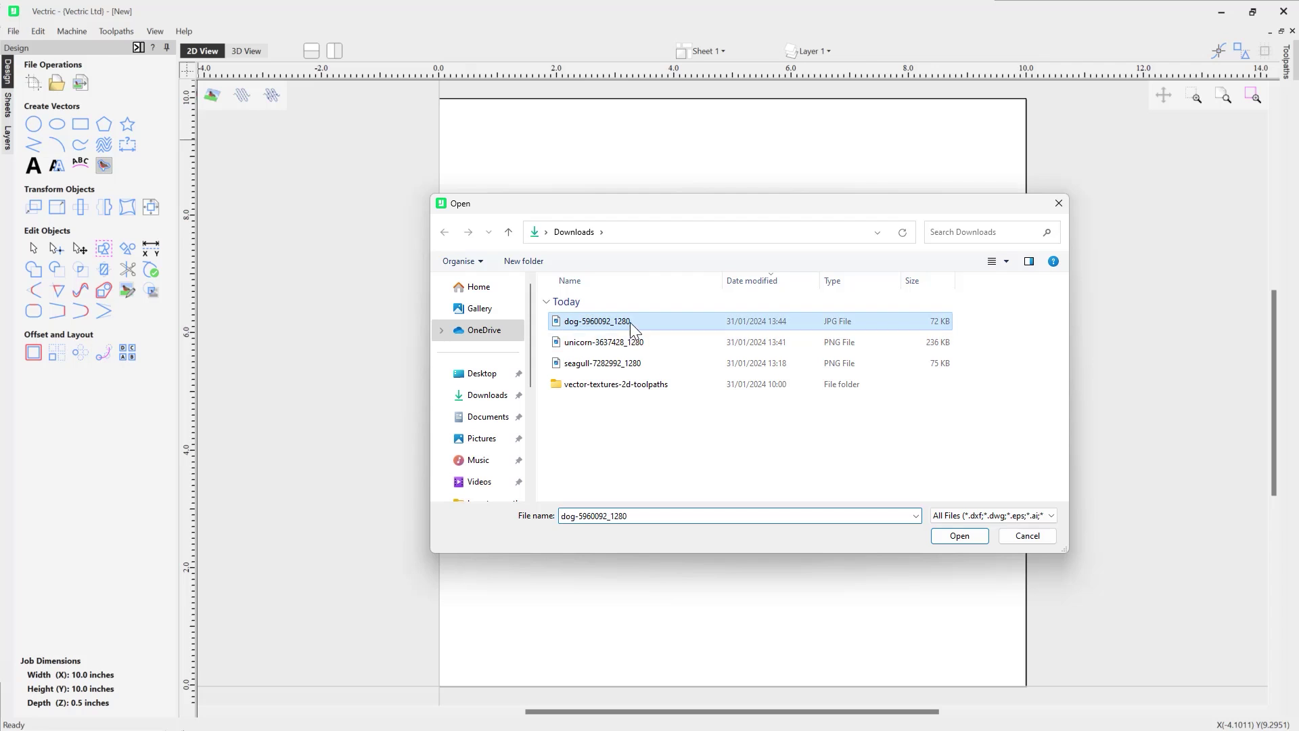
pyautogui.click(958, 535)
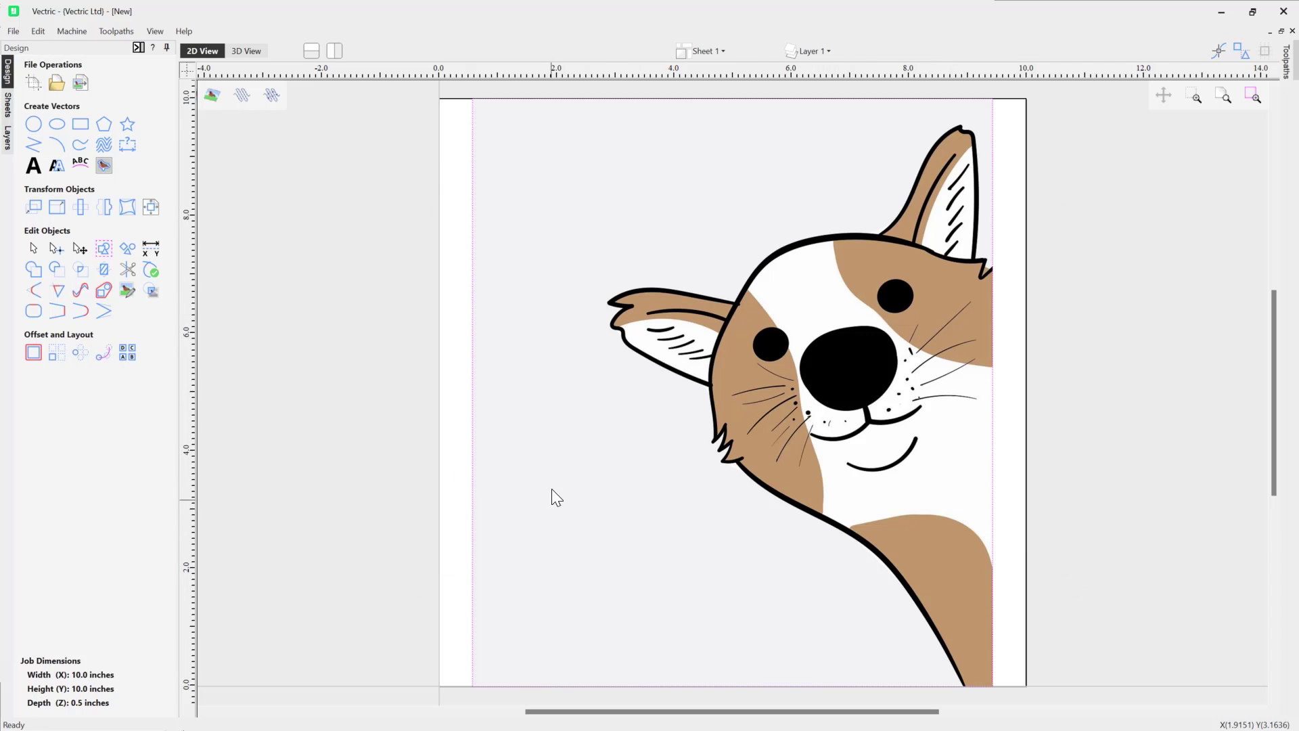
pyautogui.click(616, 409)
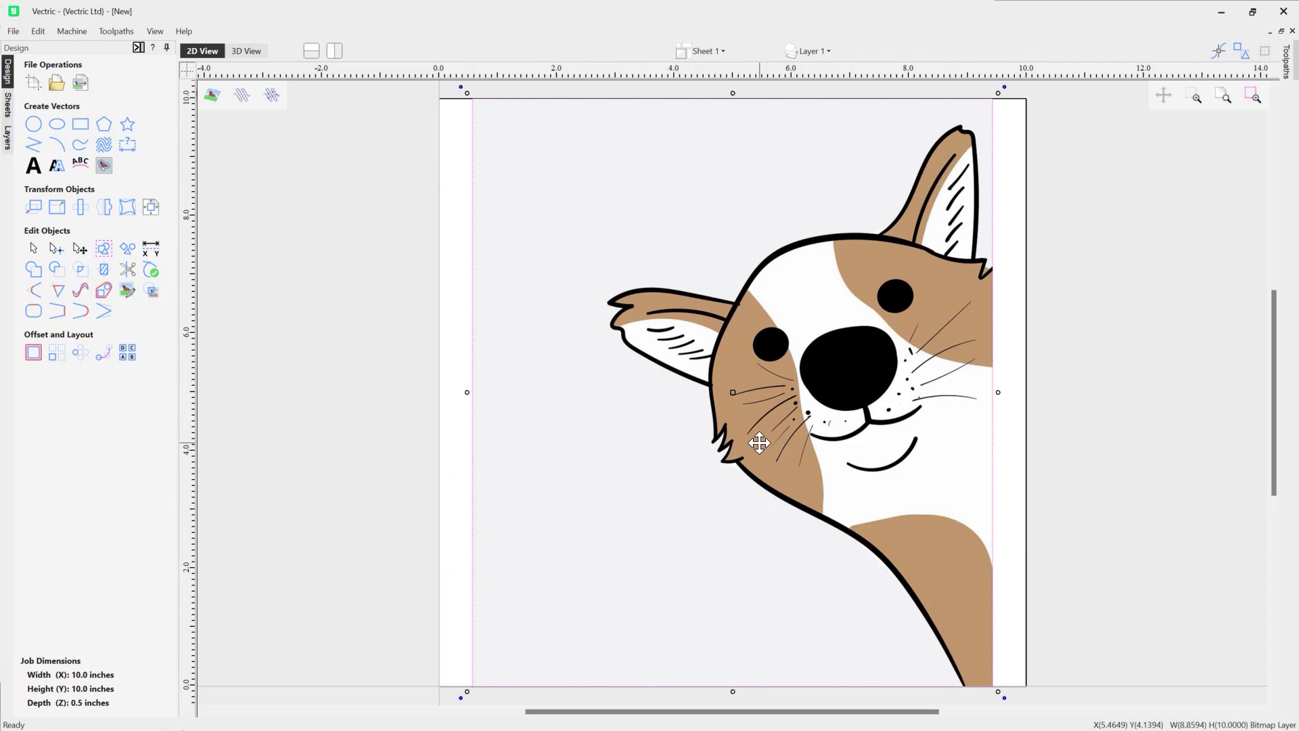
pyautogui.click(83, 146)
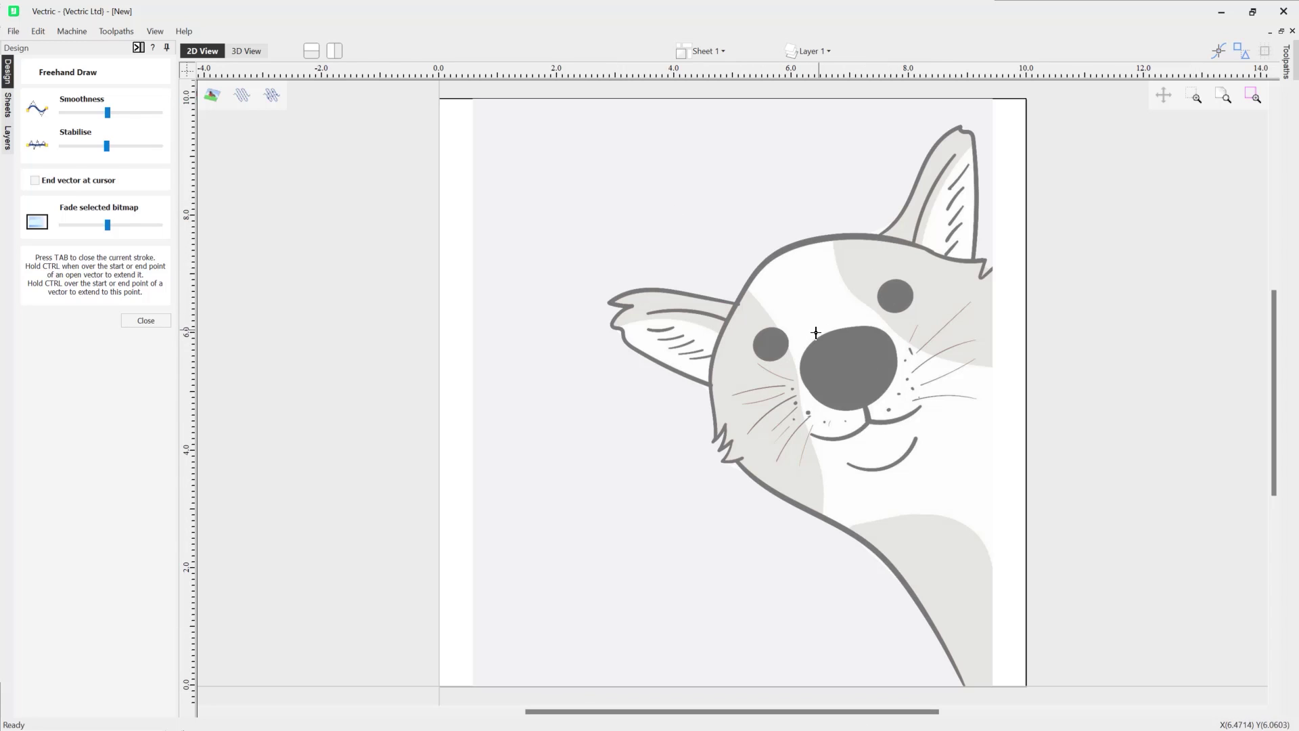
# Zoom in on the dog's ear, eyes and nose.
pyautogui.scroll(2, 790, 208)
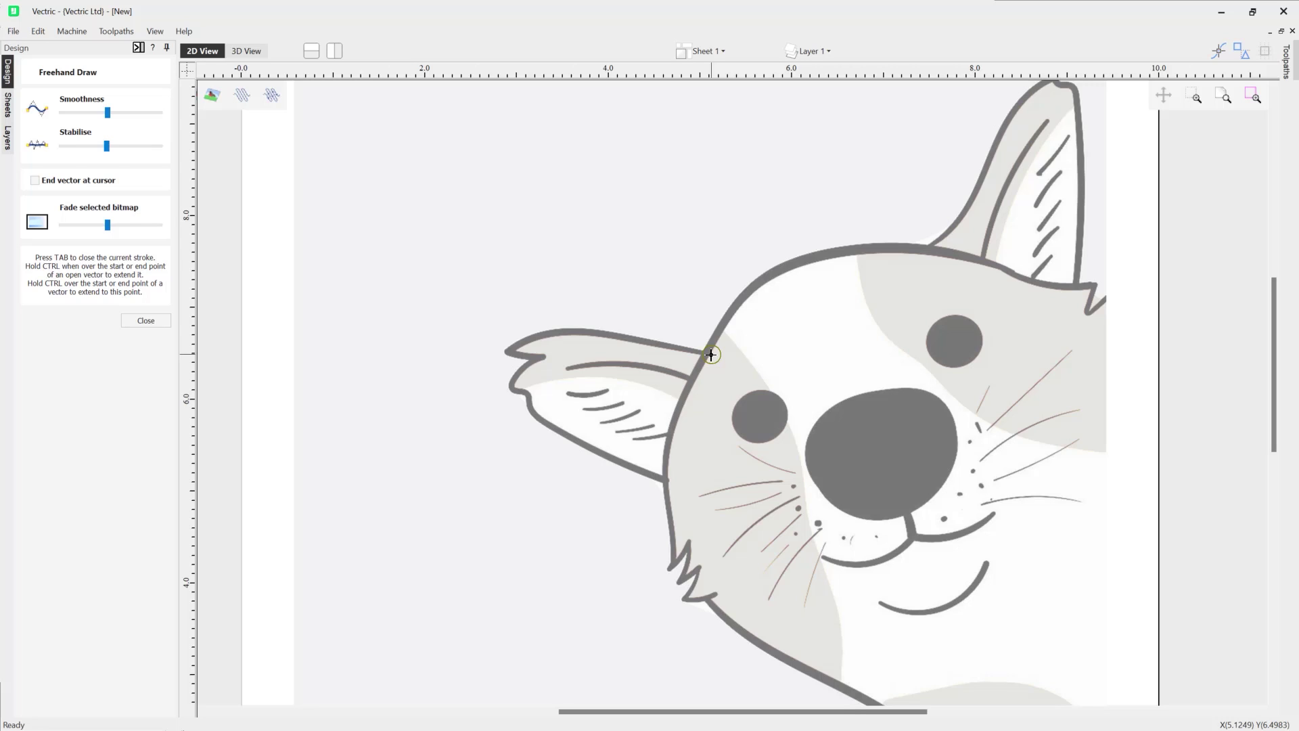
# Trace a closed freehand outline around the dog's left ear, including its base.
pyautogui.moveTo(699, 351)
pyautogui.mouseDown()
pyautogui.moveTo(557, 331)
pyautogui.moveTo(501, 356)
pyautogui.moveTo(544, 358)
pyautogui.moveTo(511, 381)
pyautogui.moveTo(543, 422)
pyautogui.moveTo(660, 475)
pyautogui.moveTo(692, 458)
pyautogui.moveTo(712, 356)
pyautogui.mouseUp()
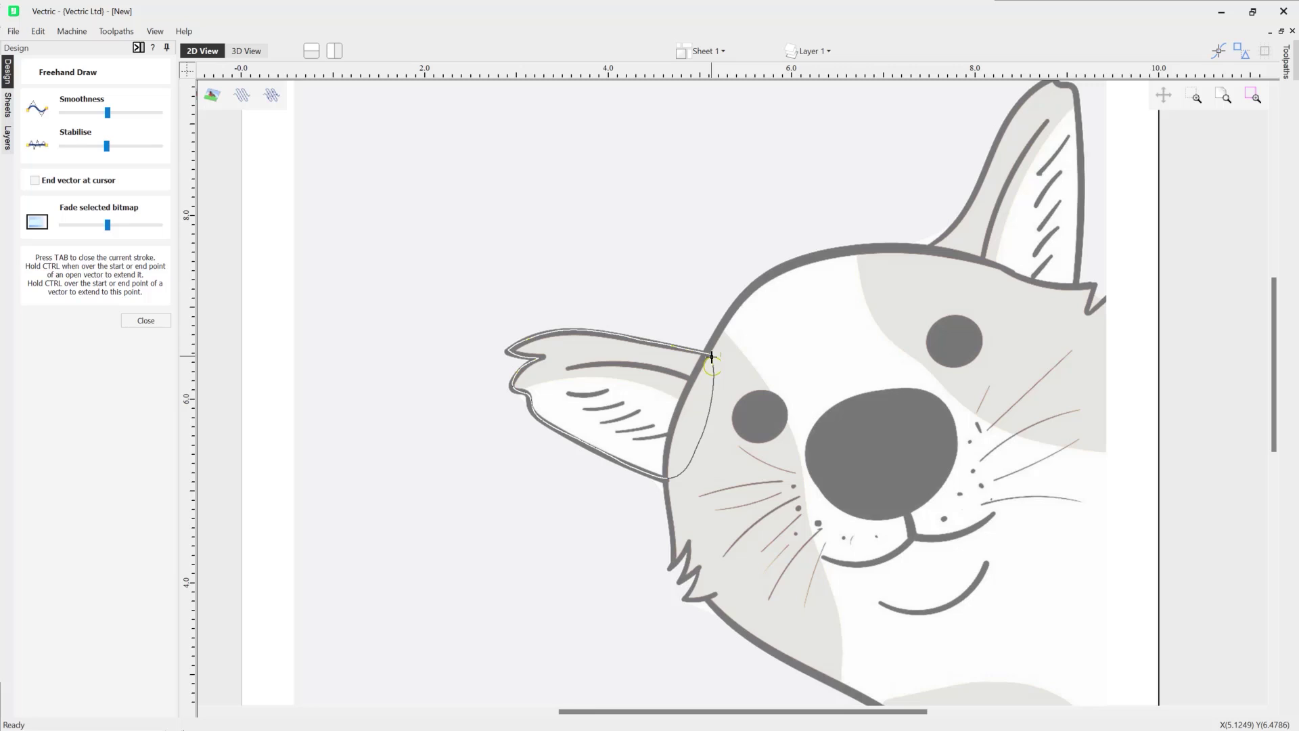
pyautogui.moveTo(711, 355); pyautogui.dragTo(711, 356)
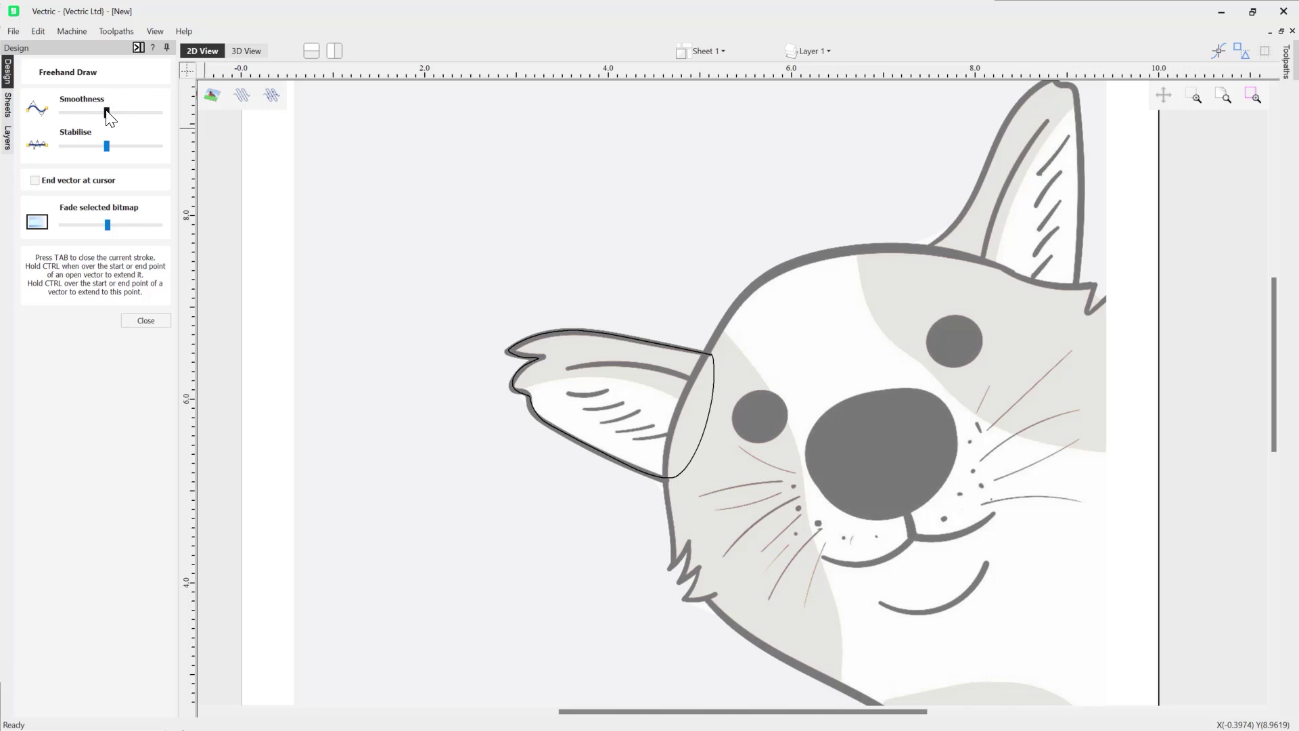
# Drag the Freehand Draw Smoothness slider to its minimum.
pyautogui.moveTo(106, 113); pyautogui.dragTo(60, 114)
# Trace the dog's left eye at minimum Smoothness, then raise Smoothness to maximum.
pyautogui.moveTo(86, 112); pyautogui.dragTo(162, 112)
pyautogui.moveTo(160, 113); pyautogui.dragTo(46, 119)
pyautogui.moveTo(742, 395)
pyautogui.mouseDown()
pyautogui.moveTo(789, 407)
pyautogui.moveTo(778, 439)
pyautogui.moveTo(744, 444)
pyautogui.moveTo(738, 395)
pyautogui.mouseUp()
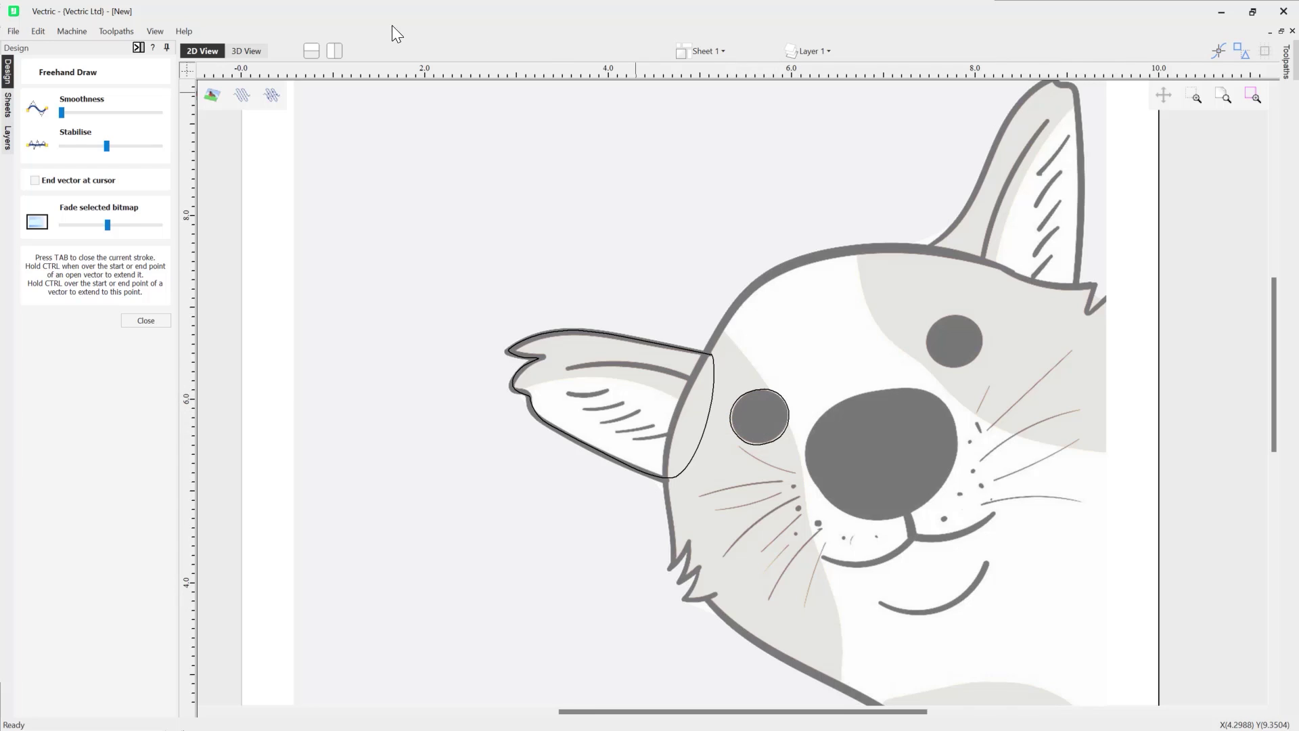
pyautogui.moveTo(61, 112); pyautogui.dragTo(170, 111)
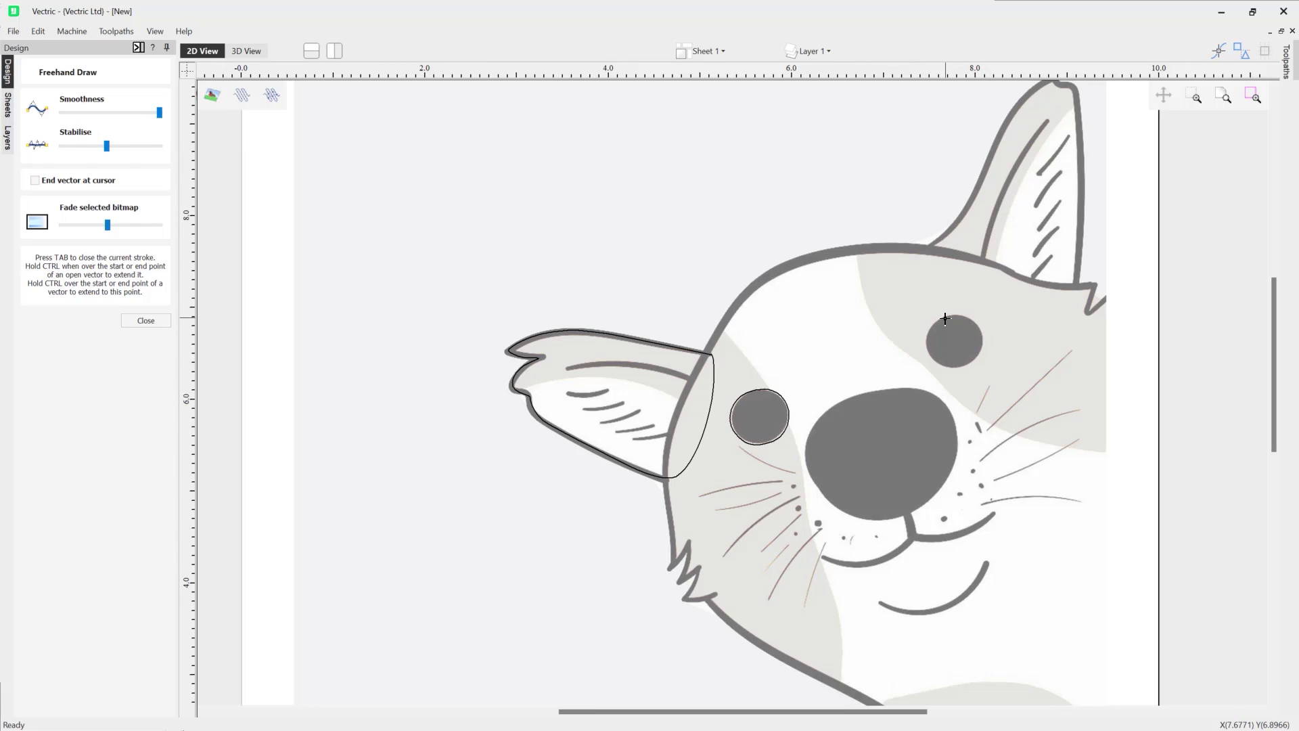
# Trace the right eye at maximum Smoothness, close Freehand Draw and deselect the bitmap.
pyautogui.moveTo(934, 323)
pyautogui.mouseDown()
pyautogui.moveTo(970, 317)
pyautogui.moveTo(982, 353)
pyautogui.moveTo(937, 369)
pyautogui.moveTo(923, 346)
pyautogui.moveTo(931, 322)
pyautogui.mouseUp()
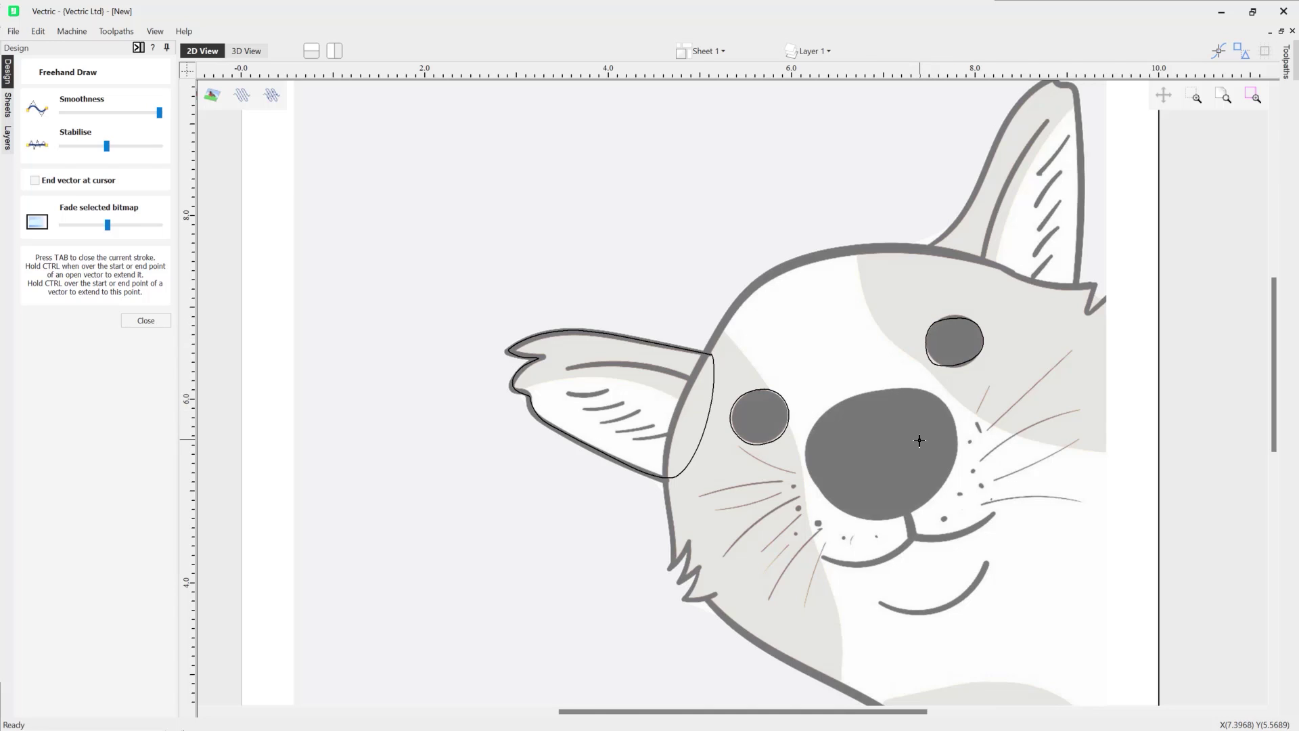
pyautogui.click(157, 321)
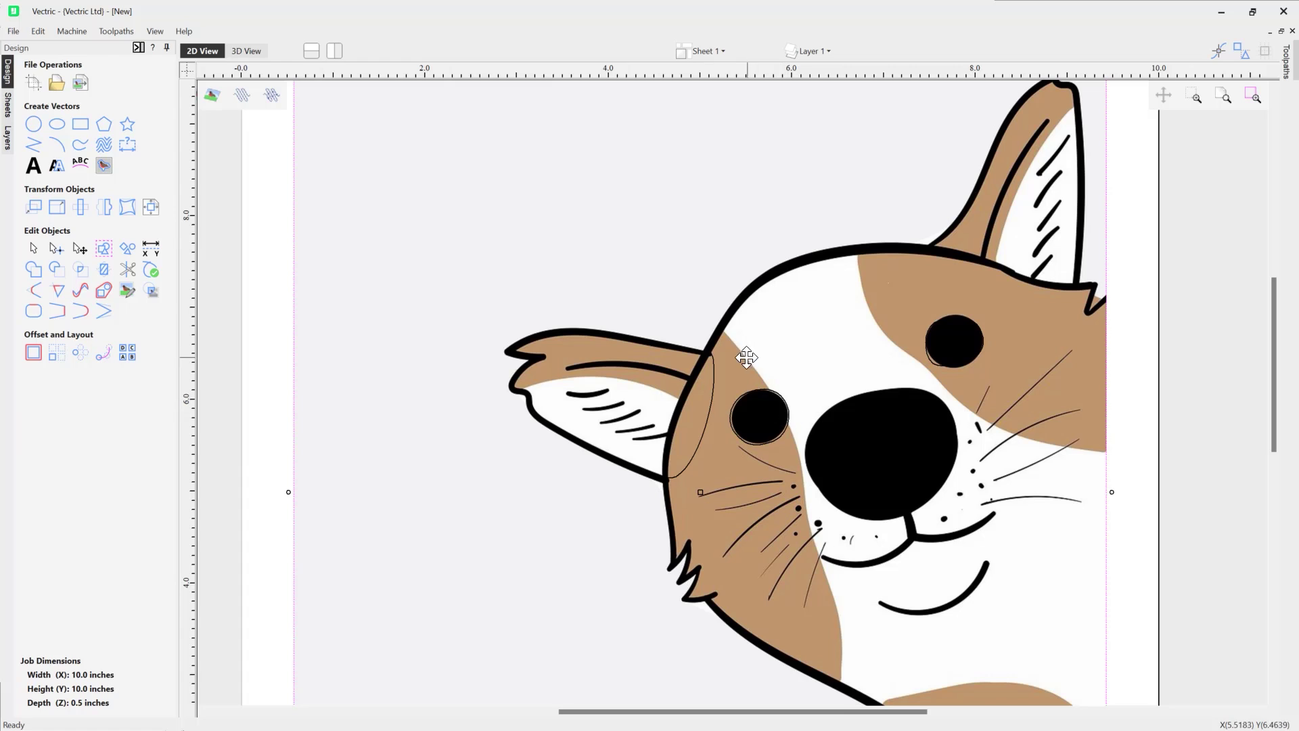
pyautogui.click(1205, 319)
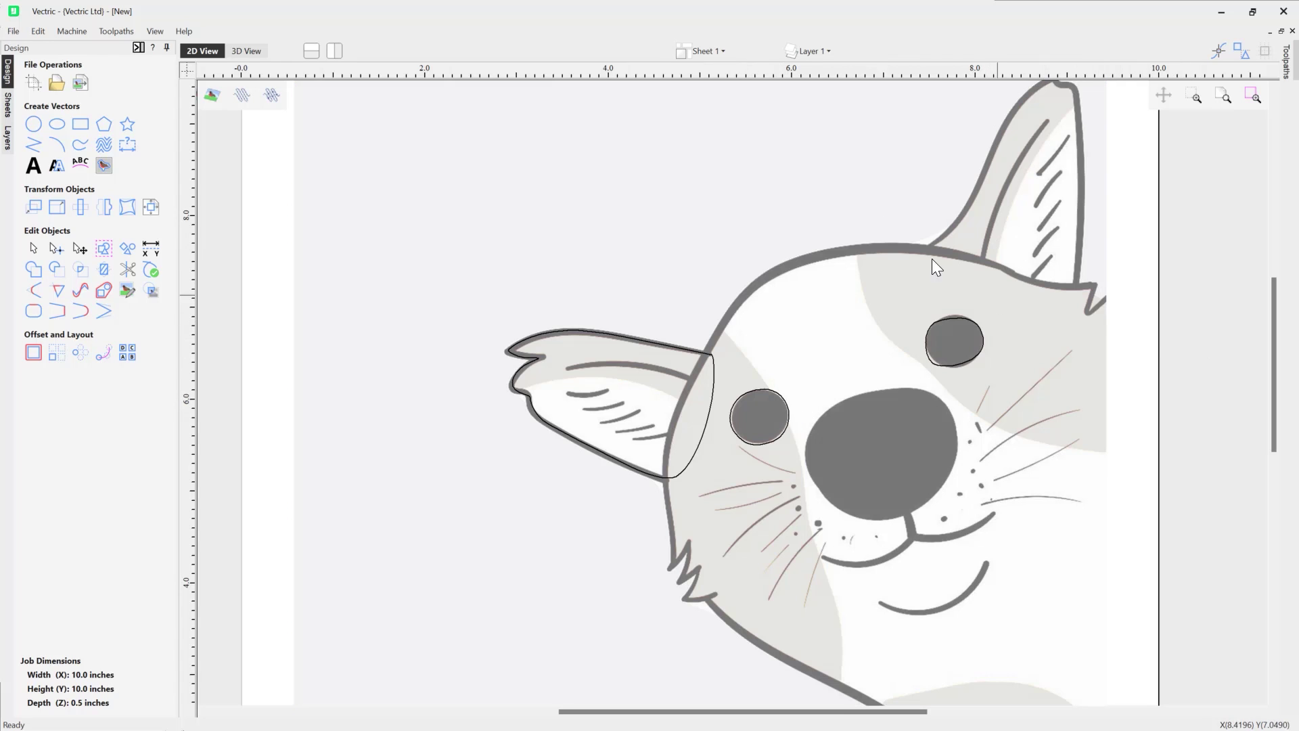
pyautogui.click(779, 436)
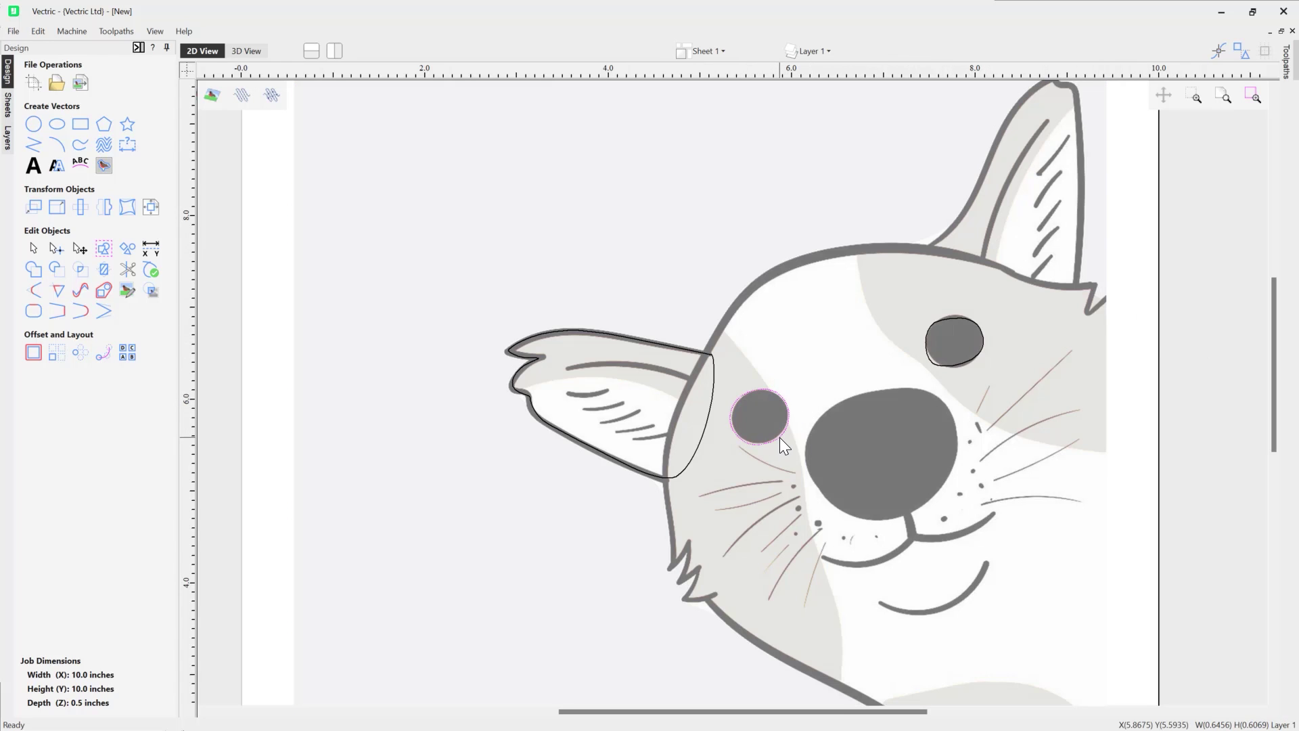
pyautogui.keyDown('shift'); pyautogui.click(935, 364); pyautogui.keyUp('shift')
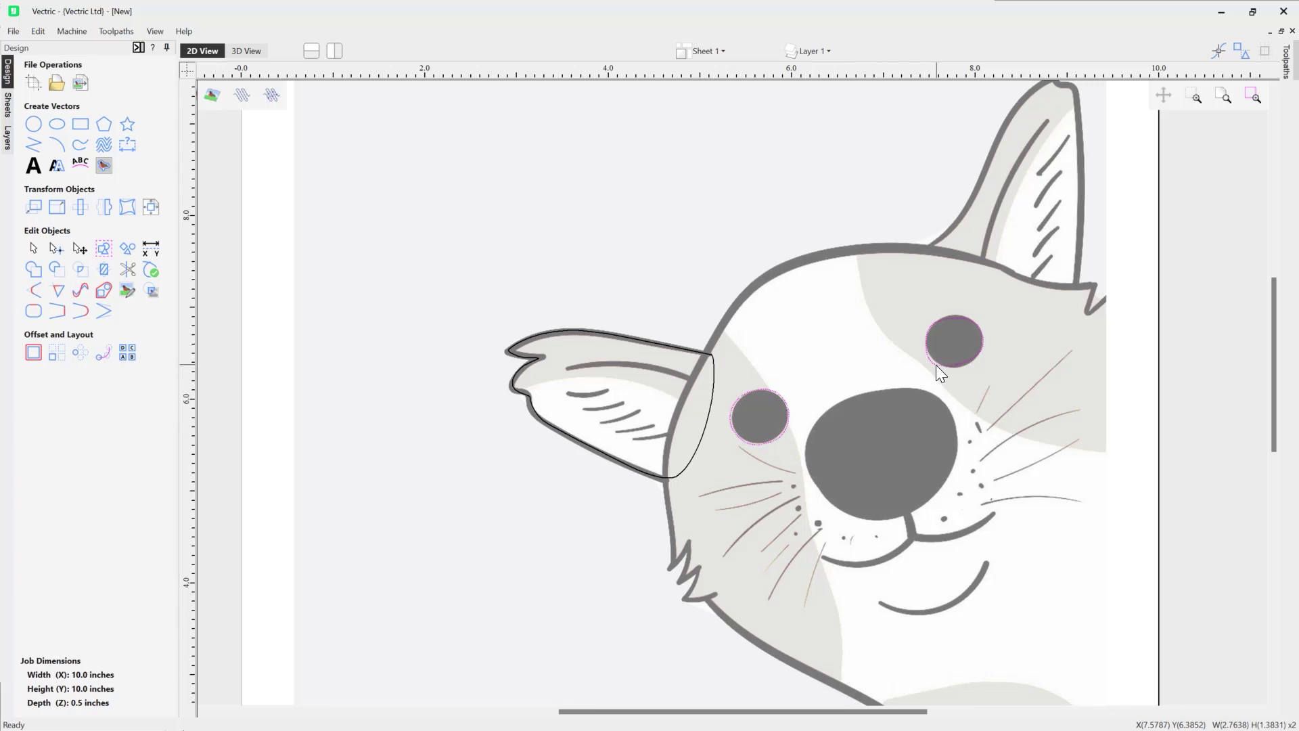
pyautogui.press('n')
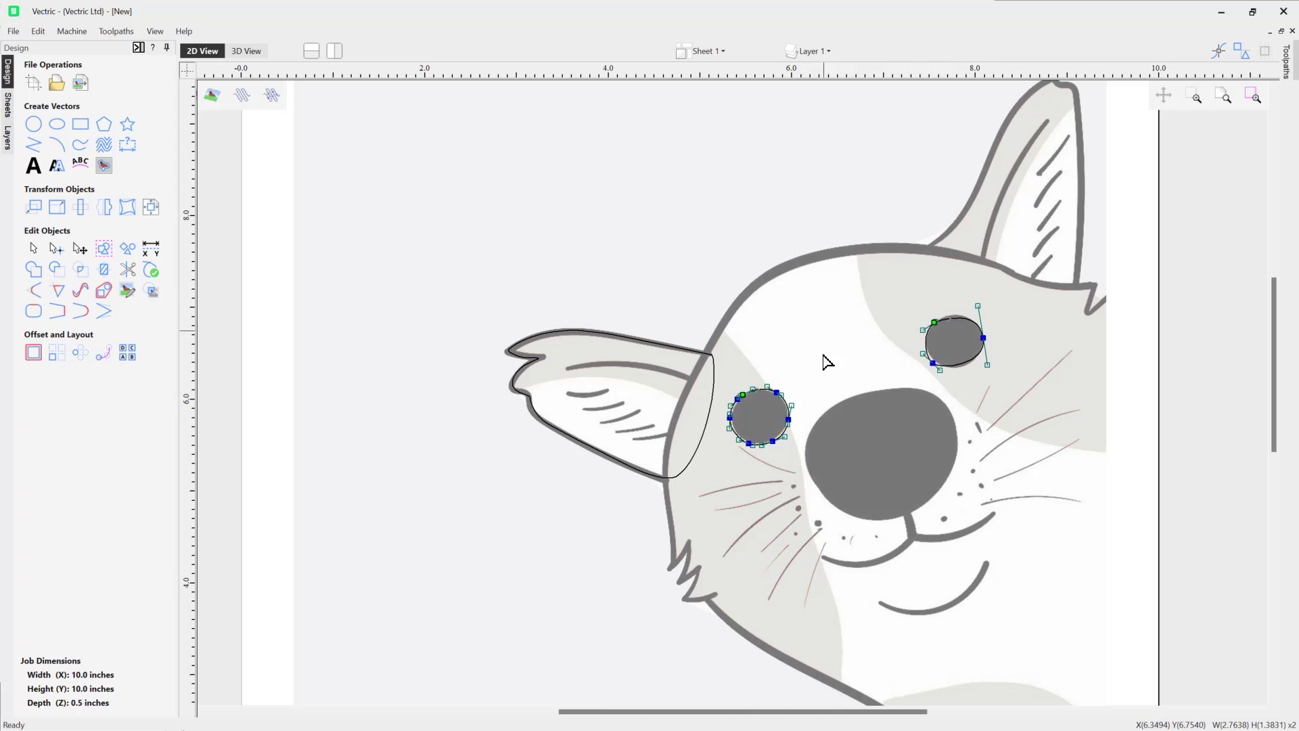
pyautogui.click(1155, 251)
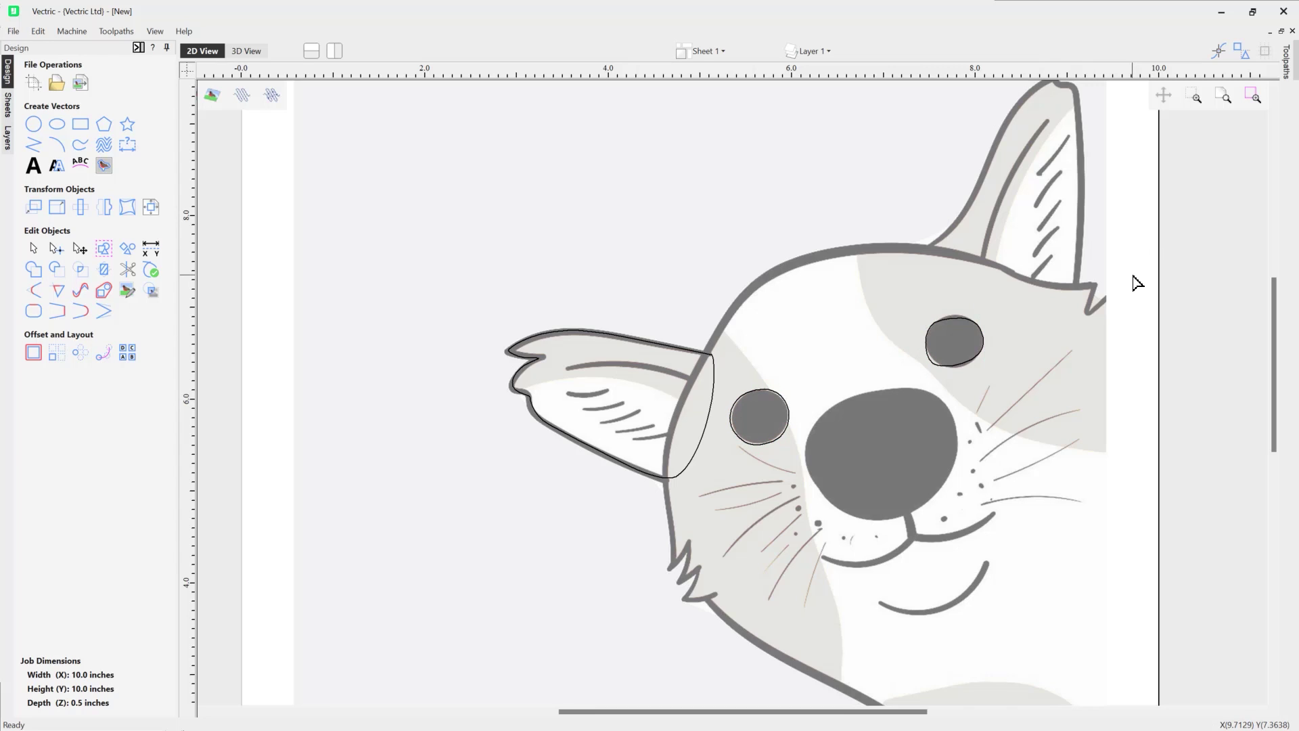
pyautogui.click(737, 195)
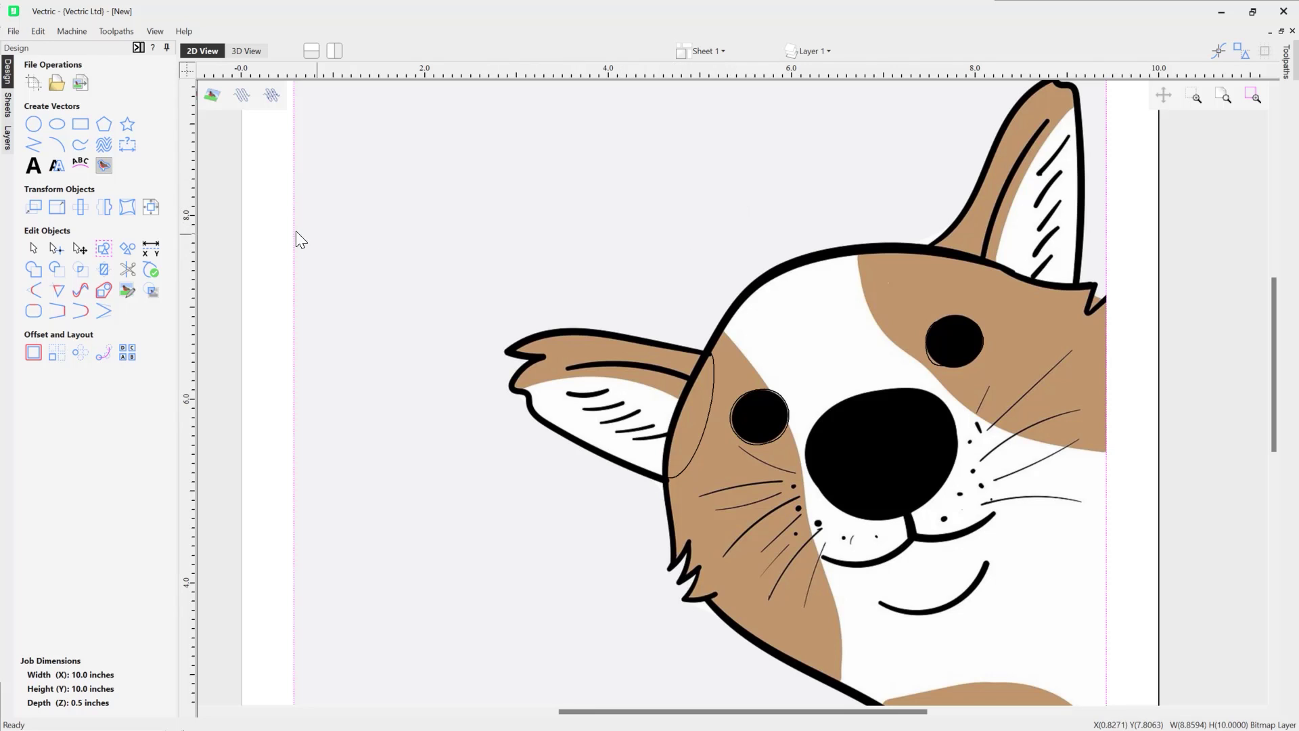
# Reopen Freehand Draw over the bitmap and lower Smoothness to mid-range.
pyautogui.click(80, 144)
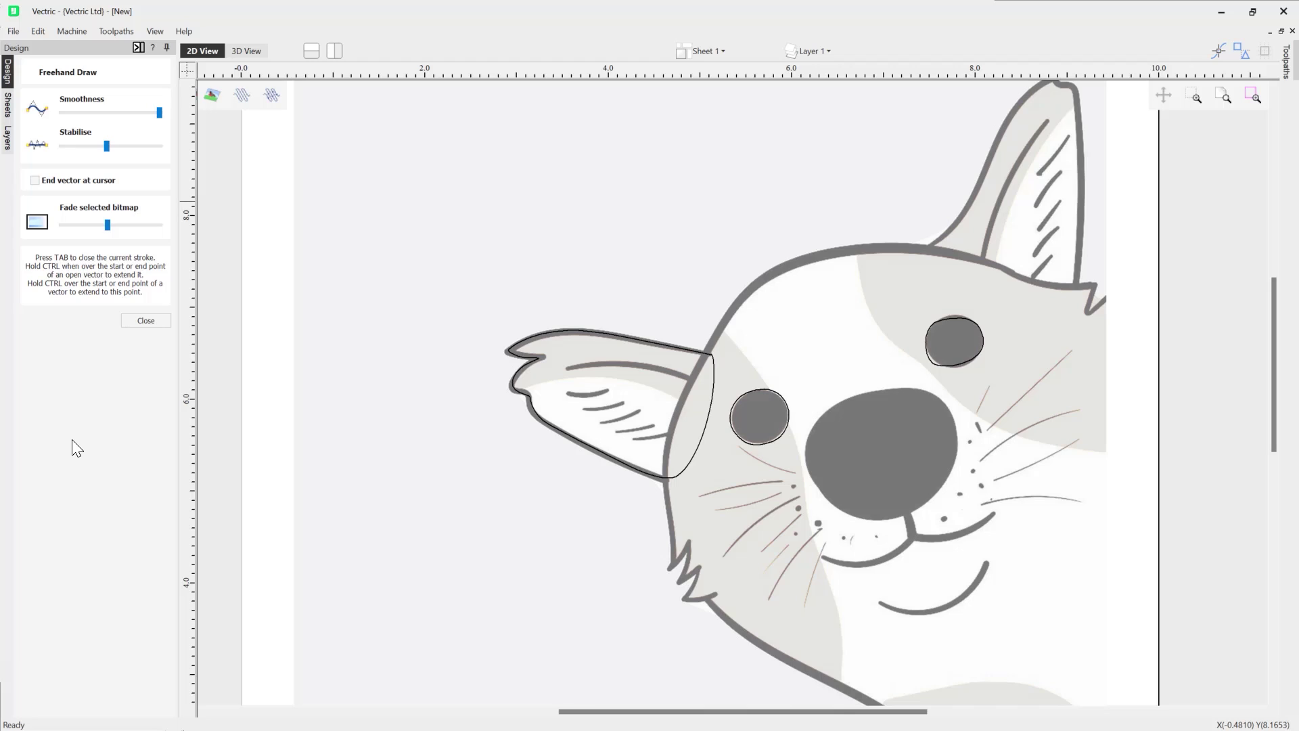
pyautogui.moveTo(160, 113); pyautogui.dragTo(108, 113)
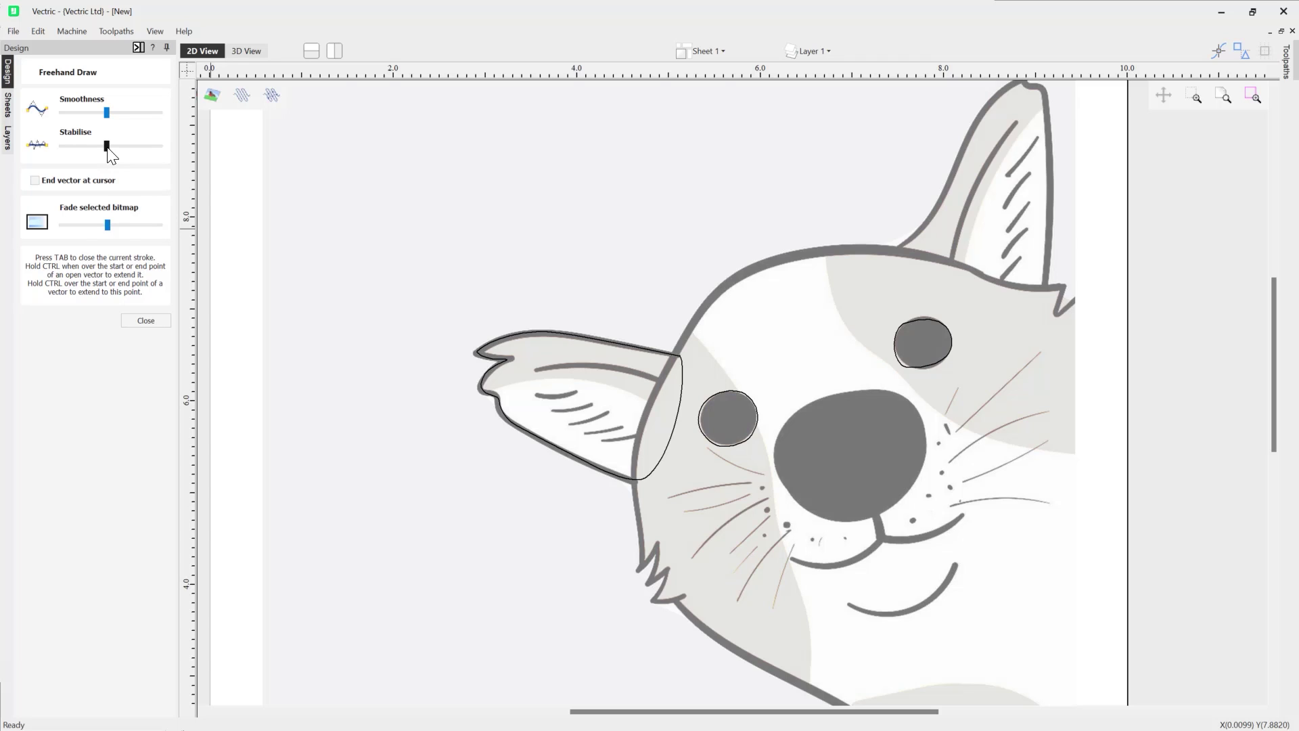
# Trace the dog's nose with Stabilise at minimum, then raise Stabilise near maximum.
pyautogui.moveTo(107, 149); pyautogui.dragTo(60, 144)
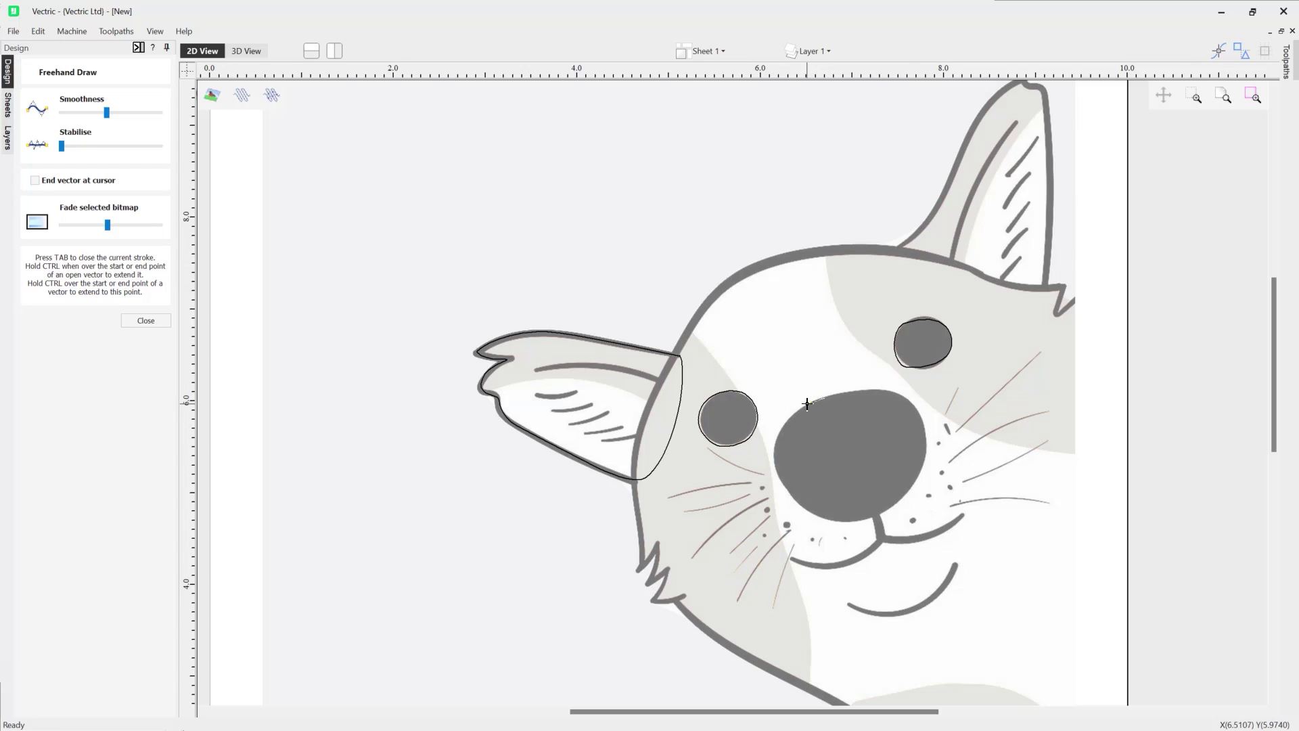
pyautogui.moveTo(798, 410)
pyautogui.mouseDown()
pyautogui.moveTo(775, 441)
pyautogui.moveTo(788, 493)
pyautogui.mouseUp()
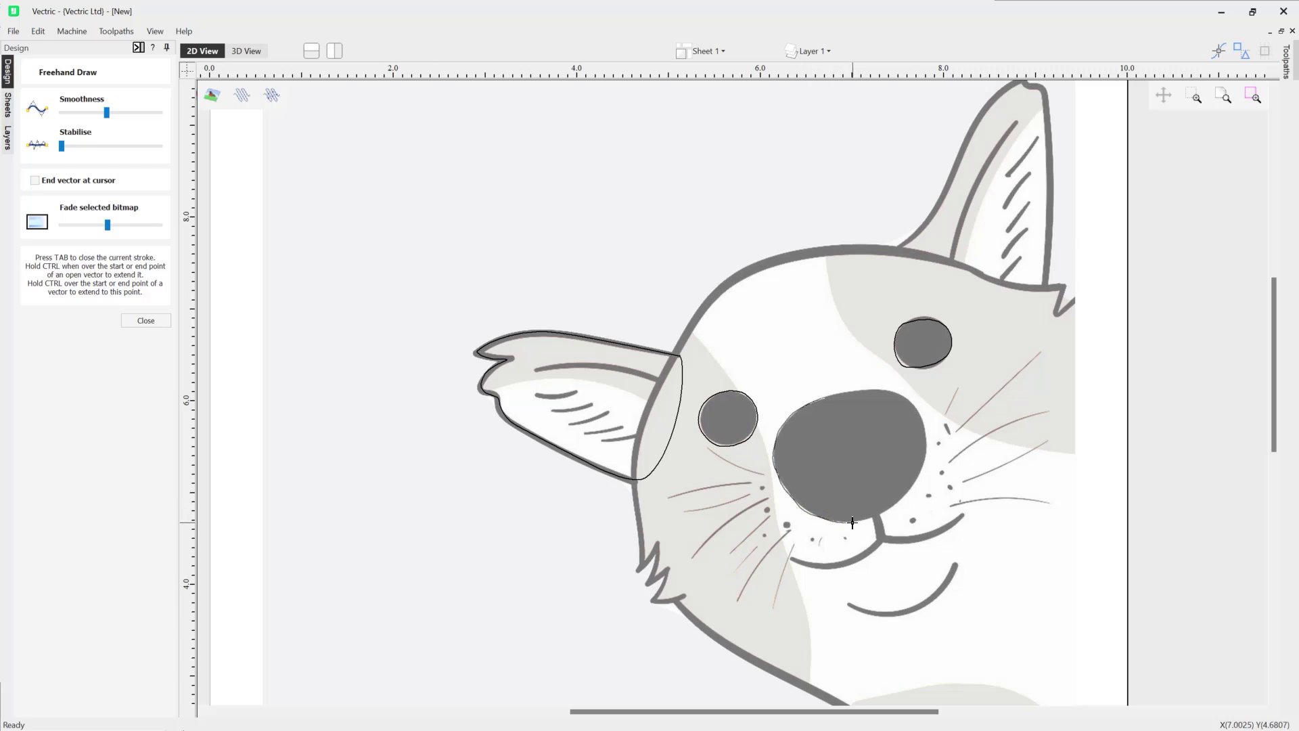
pyautogui.moveTo(870, 519); pyautogui.dragTo(872, 520)
pyautogui.moveTo(59, 143); pyautogui.dragTo(164, 151)
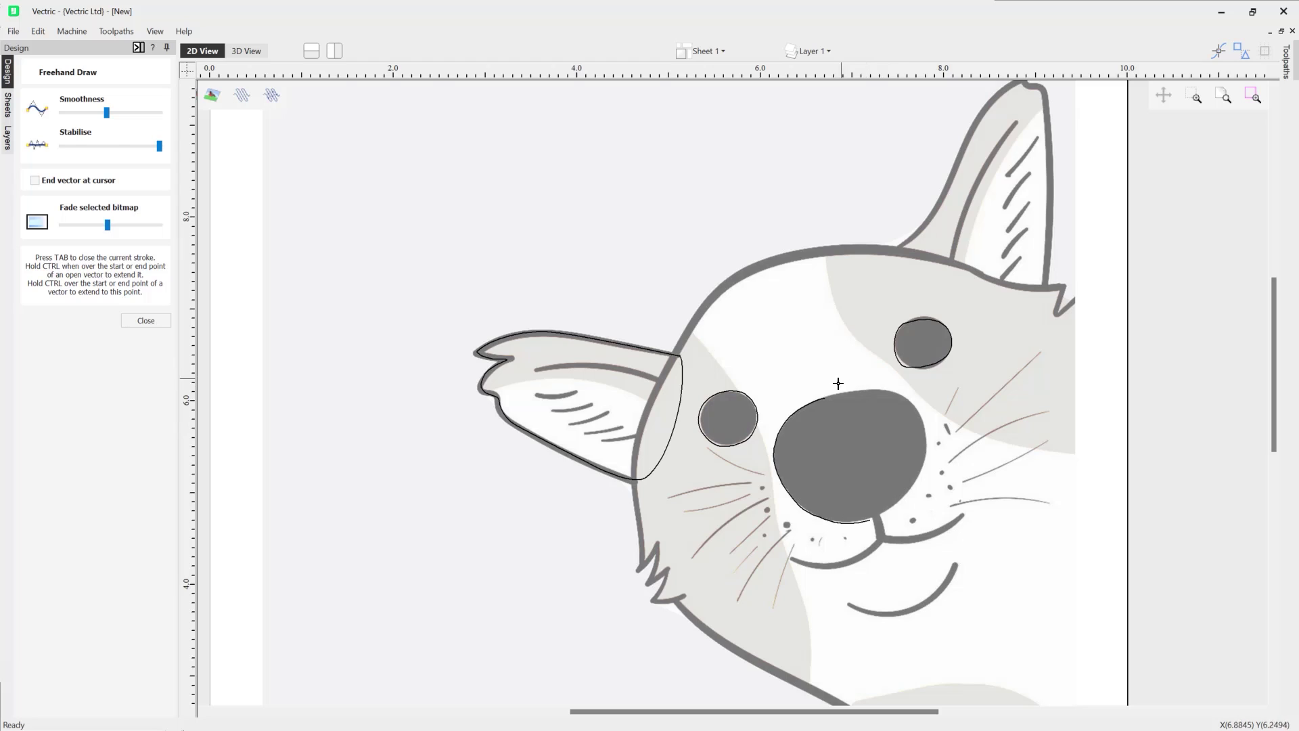
# Retrace the nose with Stabilise near maximum, return Stabilise to mid-range, and begin tracing the head from the ear.
pyautogui.moveTo(834, 395)
pyautogui.mouseDown()
pyautogui.moveTo(896, 392)
pyautogui.moveTo(923, 420)
pyautogui.moveTo(923, 470)
pyautogui.moveTo(869, 517)
pyautogui.mouseUp()
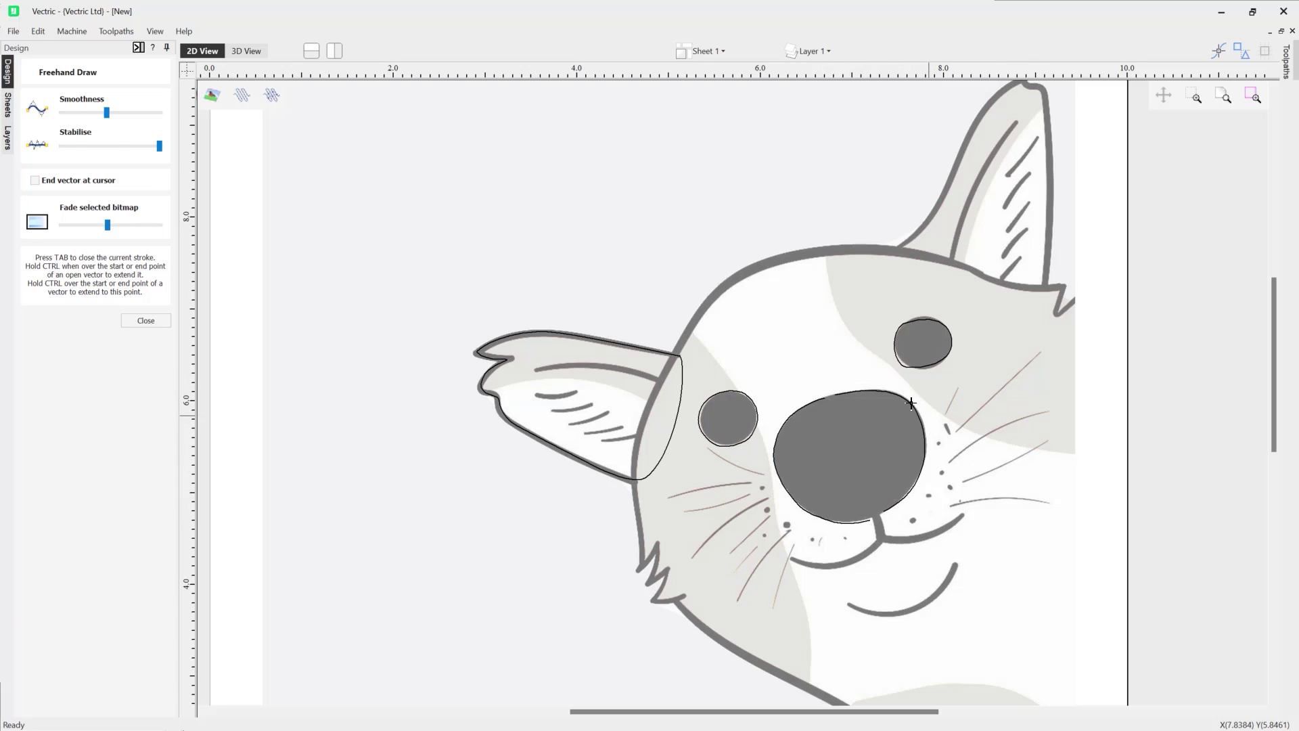
pyautogui.moveTo(159, 146); pyautogui.dragTo(109, 149)
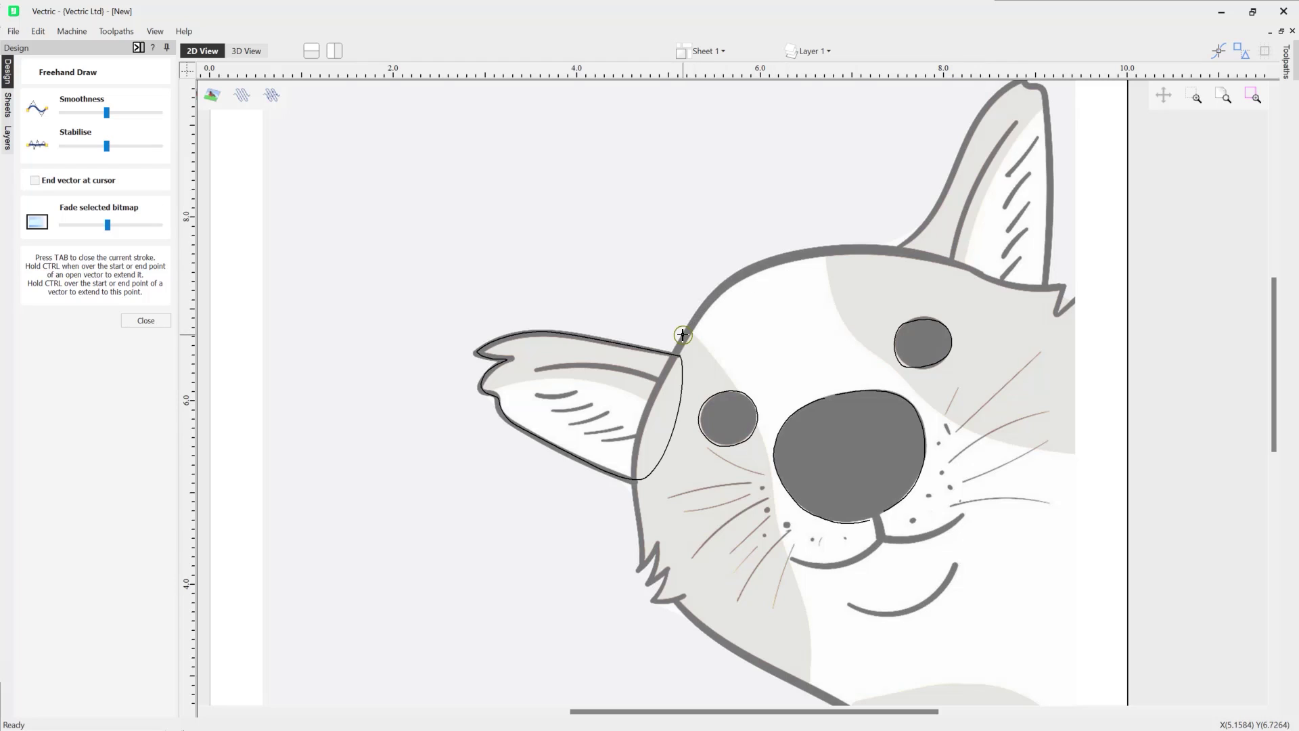
pyautogui.moveTo(682, 334)
pyautogui.mouseDown()
pyautogui.moveTo(715, 289)
pyautogui.moveTo(773, 260)
pyautogui.mouseUp()
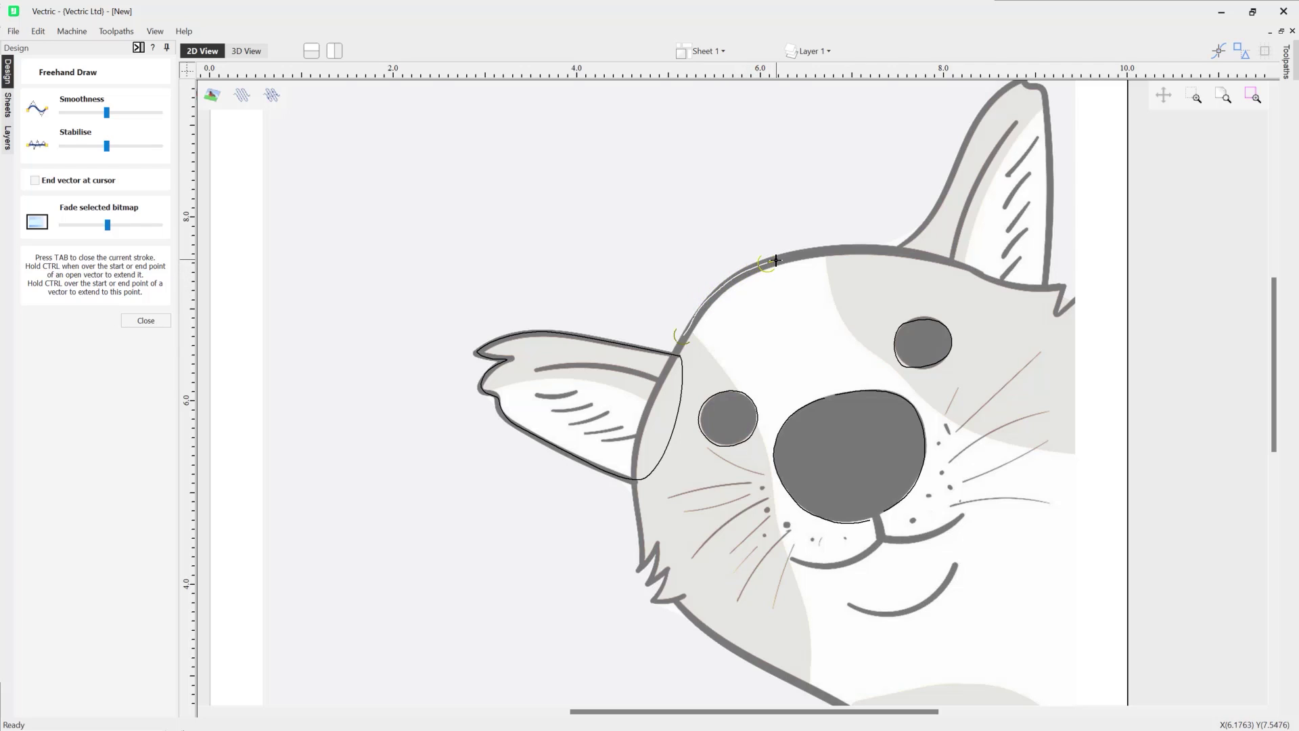
# Trace the top of the dog's head from ear to ear with End vector at cursor on, then switch it off.
pyautogui.moveTo(775, 260); pyautogui.dragTo(780, 258)
pyautogui.click(36, 180)
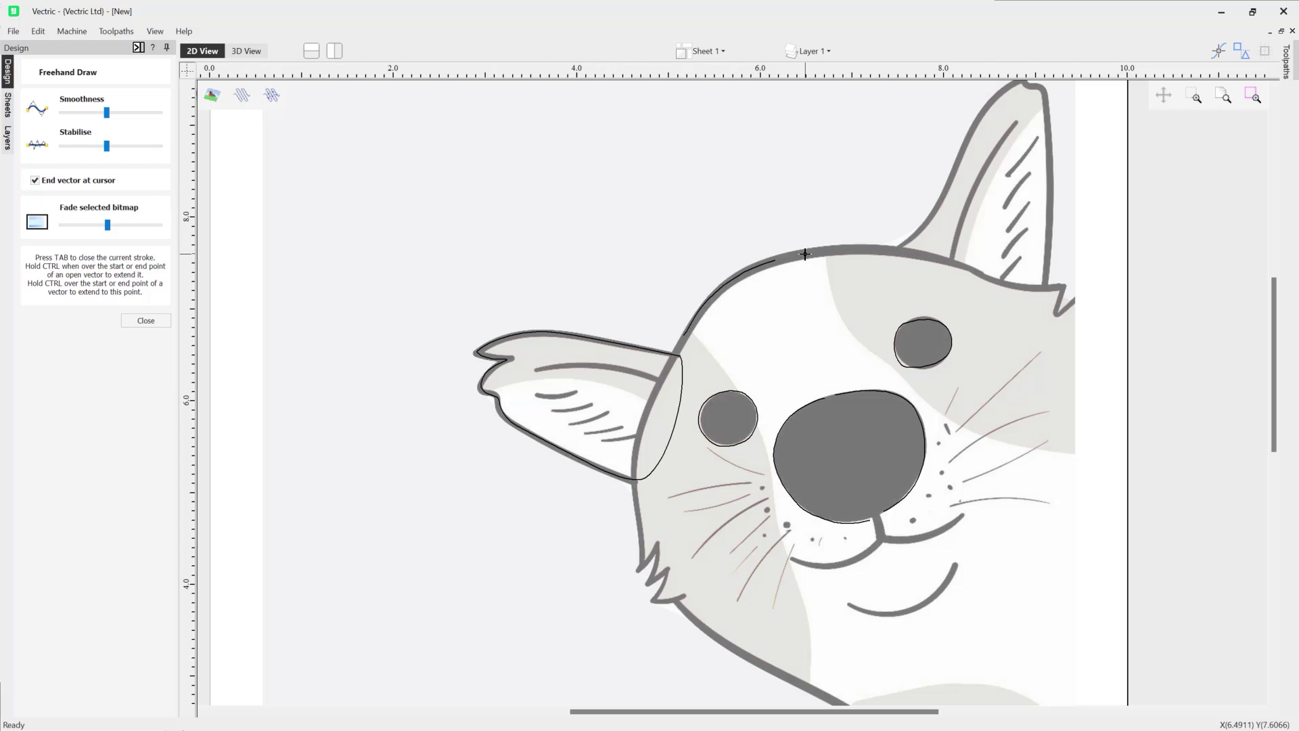
pyautogui.moveTo(805, 254); pyautogui.dragTo(905, 253)
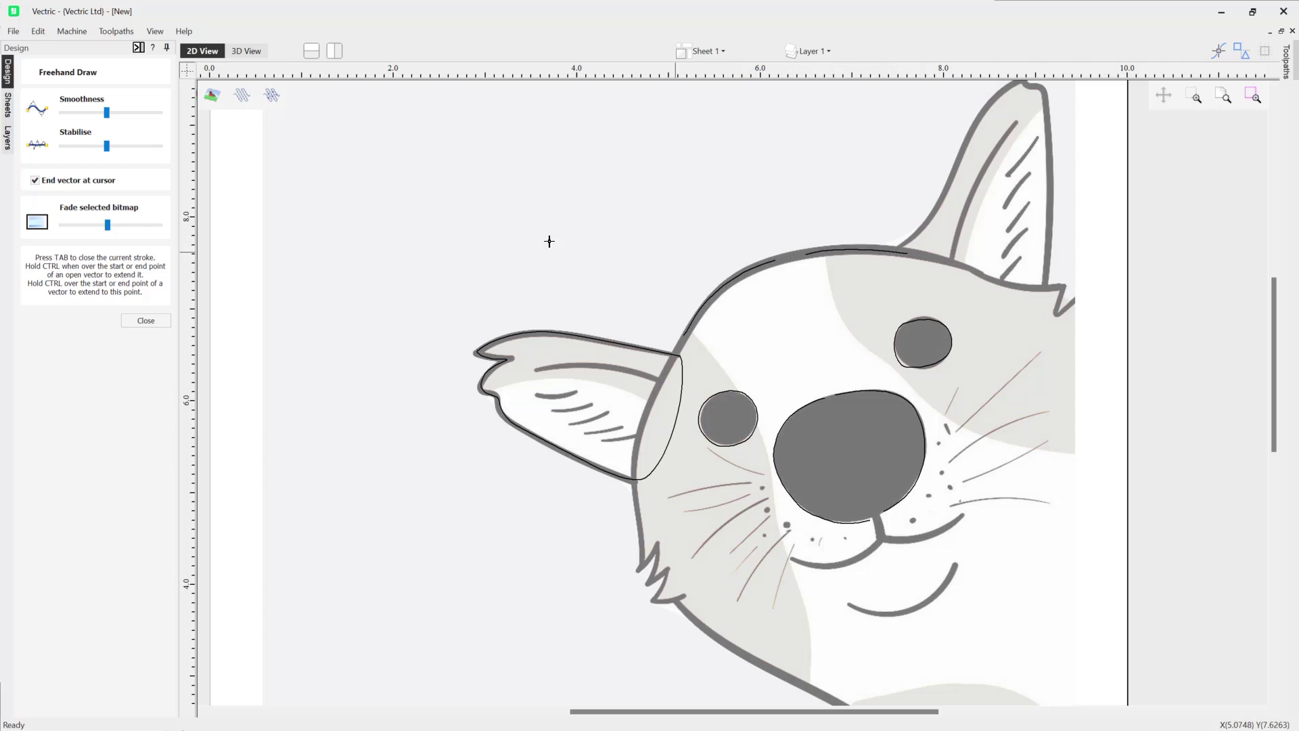
pyautogui.click(35, 180)
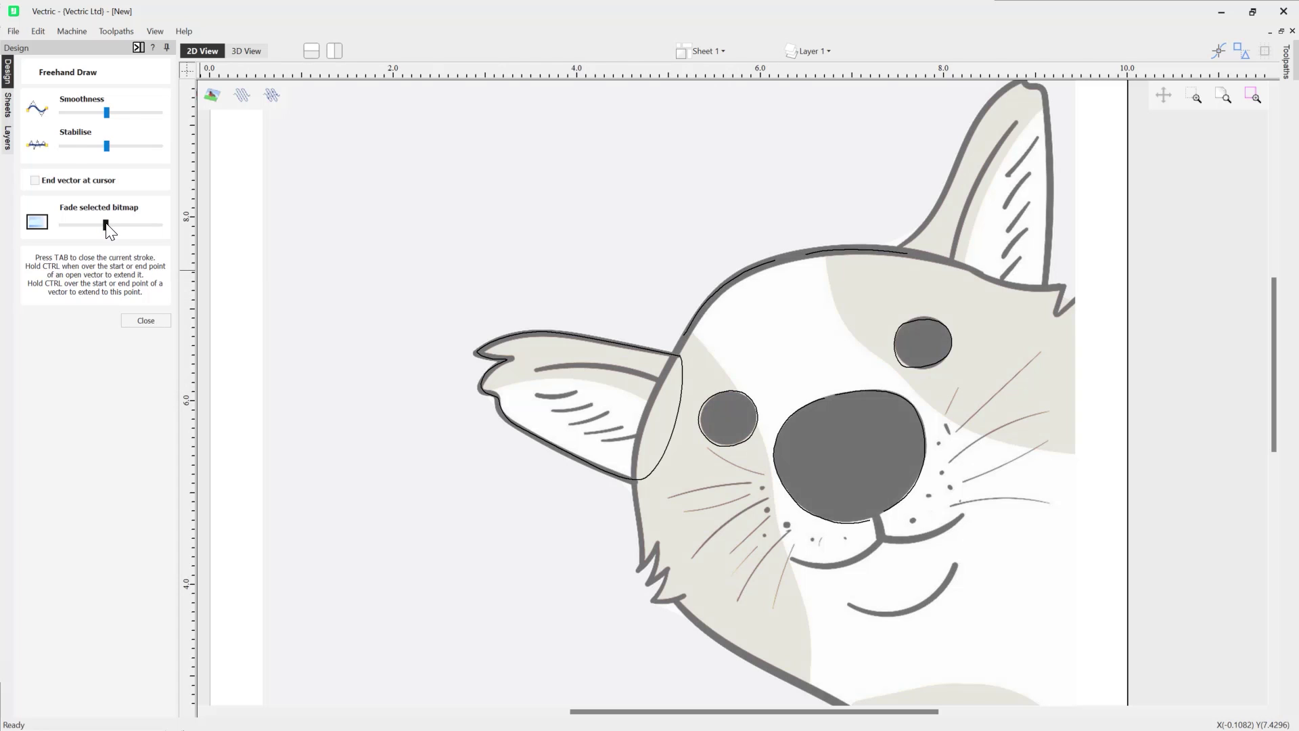
# Set Fade selected bitmap slightly left of centre so the dog shows in stronger colour.
pyautogui.moveTo(107, 226)
pyautogui.mouseDown()
pyautogui.moveTo(64, 225)
pyautogui.moveTo(122, 225)
pyautogui.moveTo(98, 226)
pyautogui.mouseUp()
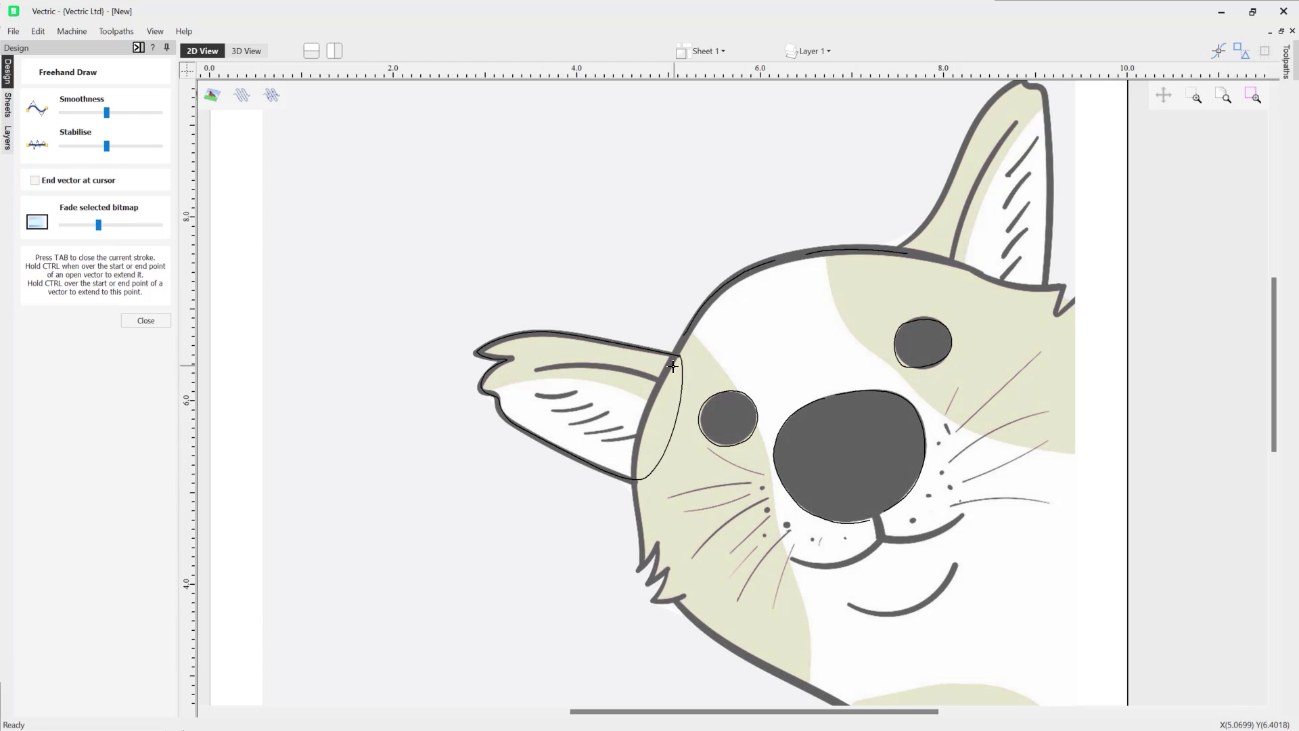